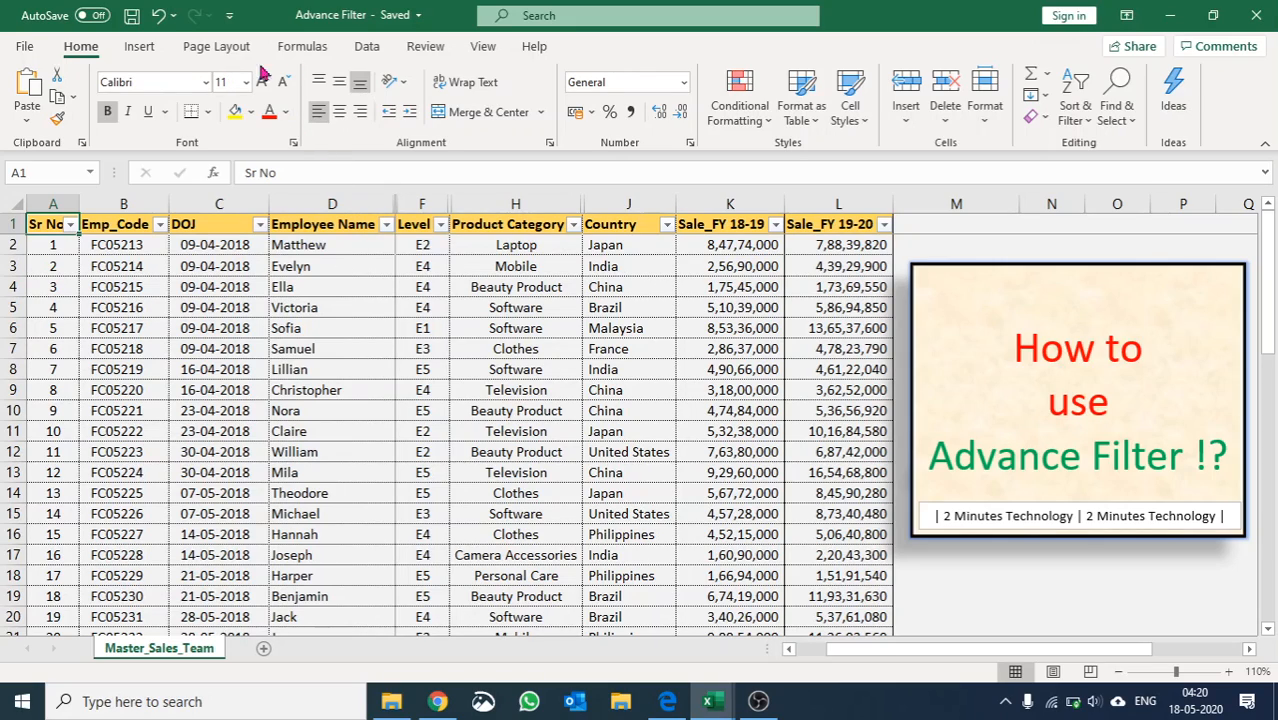
# Examine the sort and filter options of the Emp_Code column, leaving the list unfiltered
pyautogui.click(366, 46)
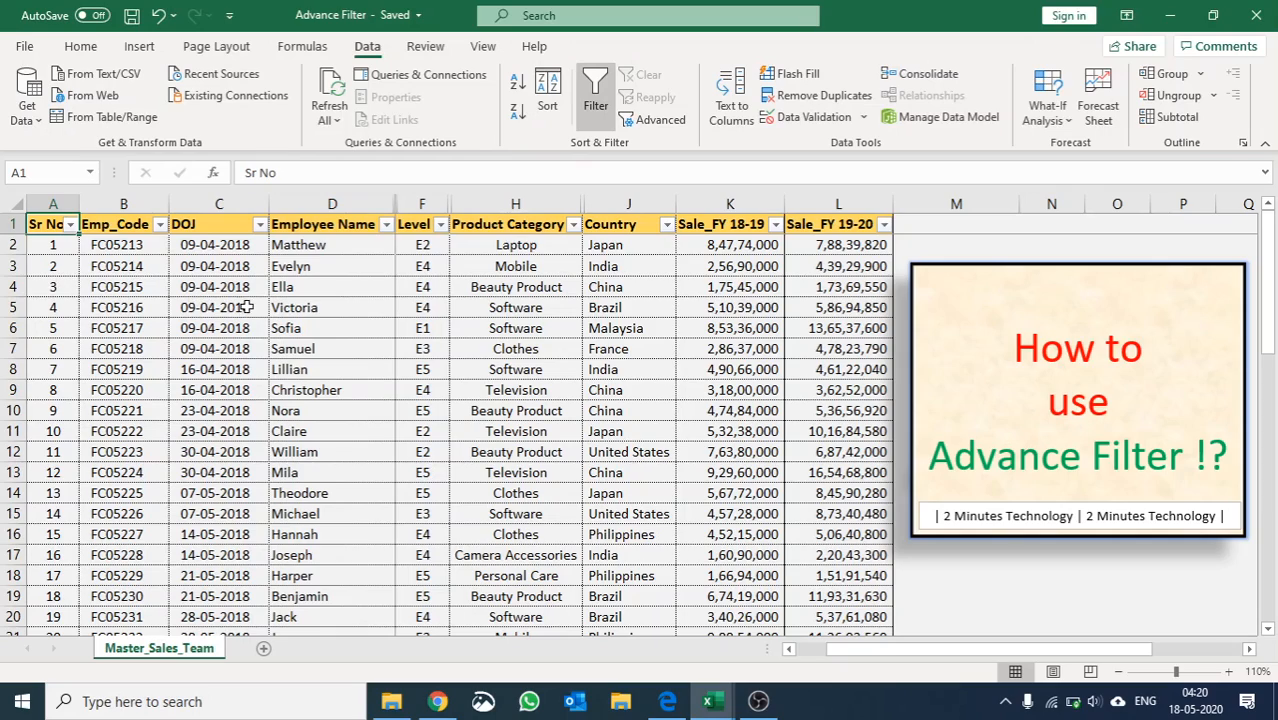
pyautogui.click(135, 286)
pyautogui.hotkey('ctrl', 'Up')
pyautogui.hotkey('alt', 'Down')
pyautogui.press('Down')
pyautogui.press('Down')
pyautogui.press('Down')
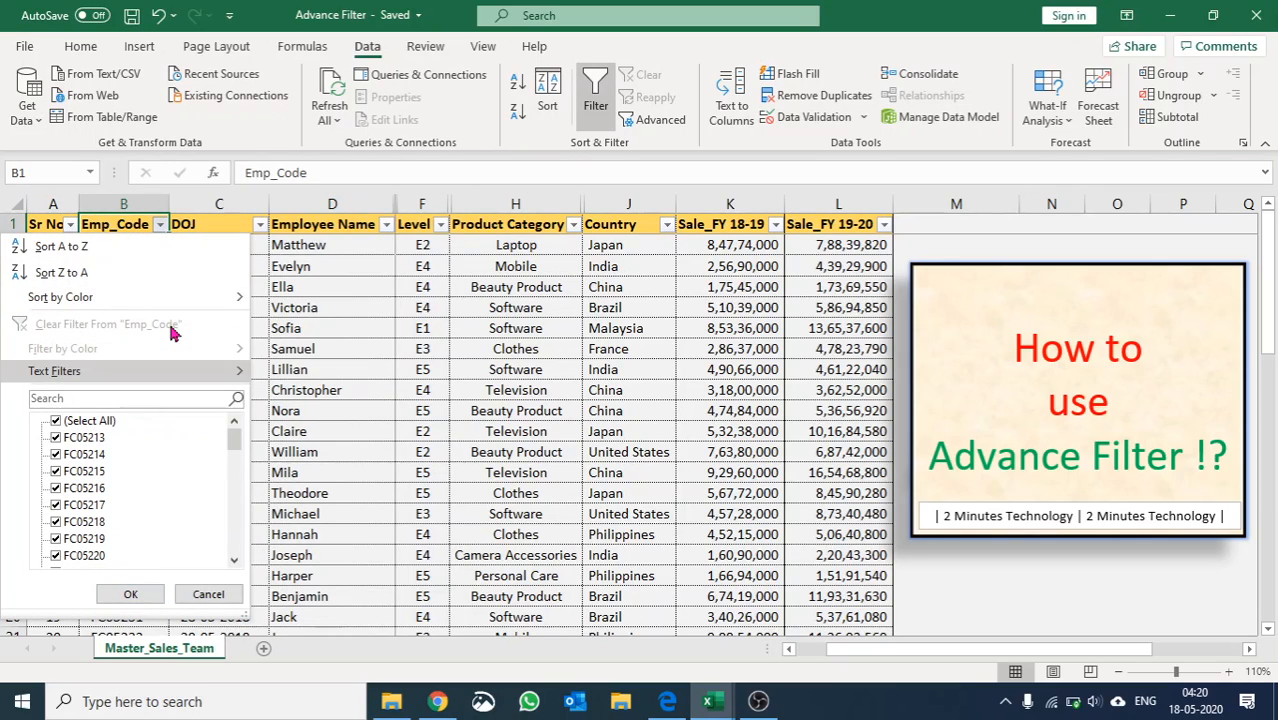
pyautogui.press('Escape')
pyautogui.press('Down')
pyautogui.press('Down')
pyautogui.press('Down')
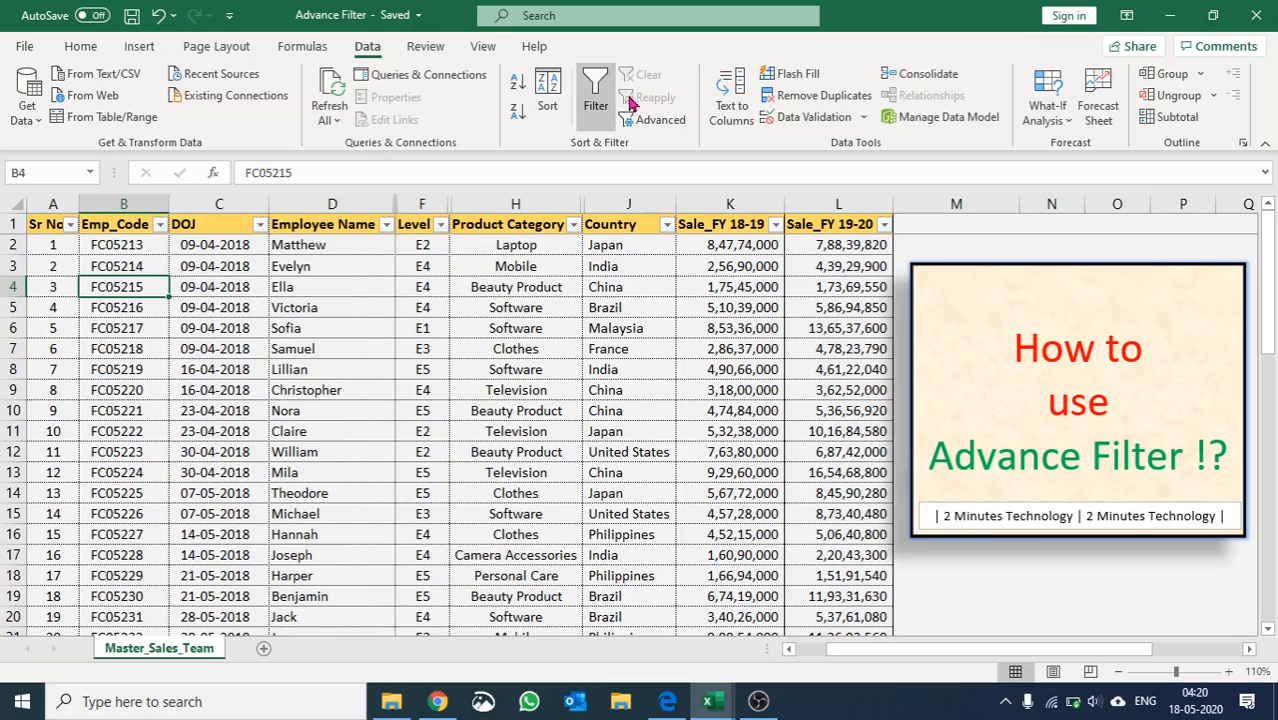
pyautogui.click(213, 388)
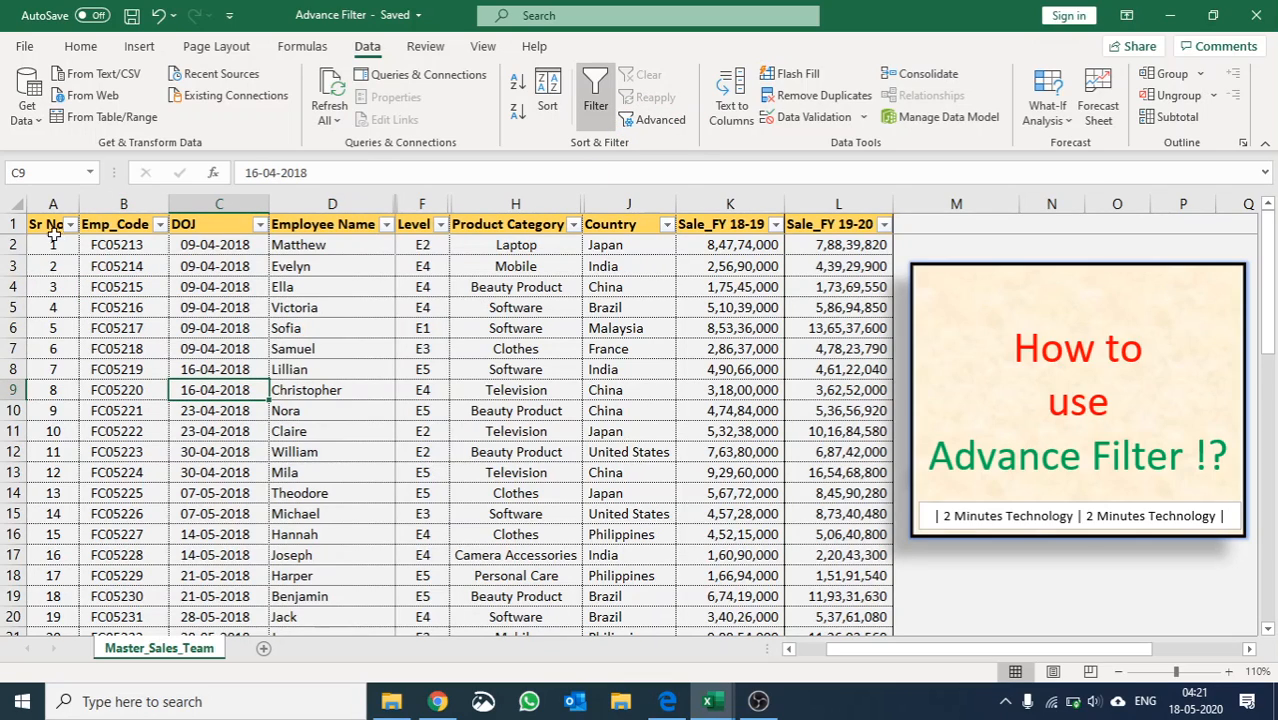
# Review the rows of the Master_Sales_Team table and its columns from Emp_Code through Sale_FY 19-20
pyautogui.scroll(-13, 122, 328)
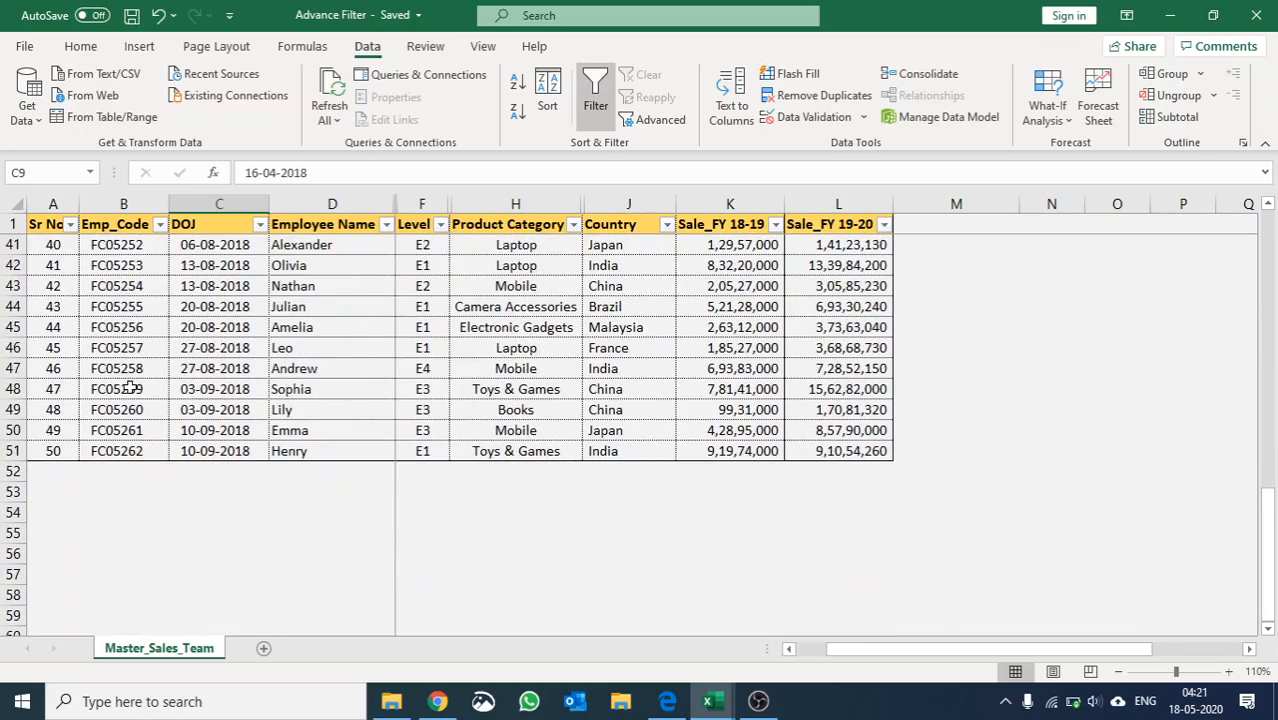
pyautogui.scroll(7, 130, 388)
pyautogui.scroll(-5, 130, 388)
pyautogui.scroll(11, 130, 390)
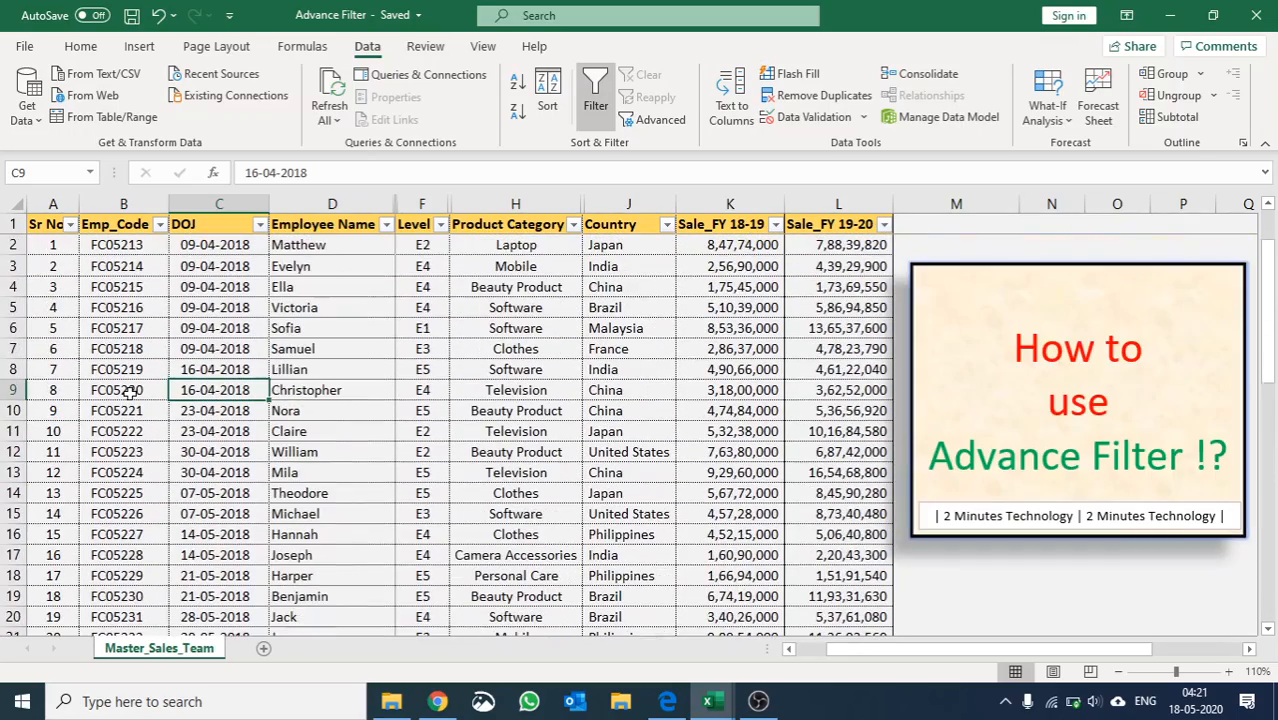
pyautogui.click(107, 203)
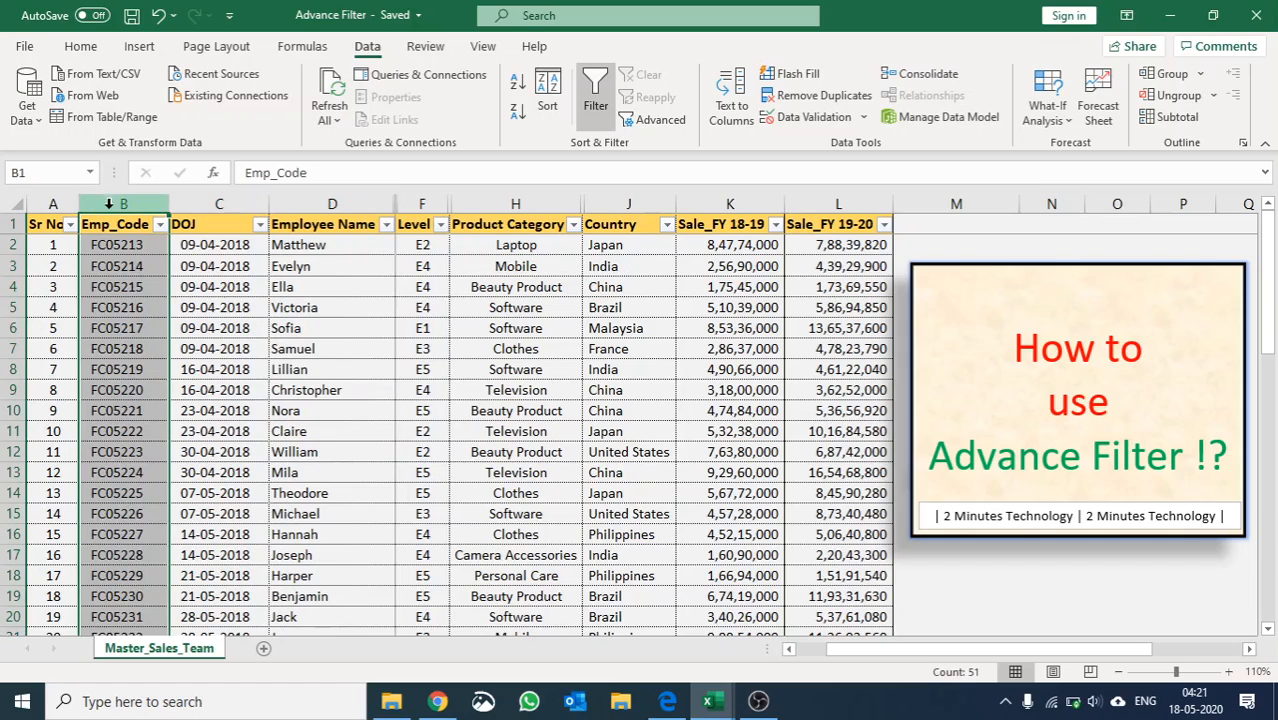
pyautogui.click(190, 203)
pyautogui.click(282, 203)
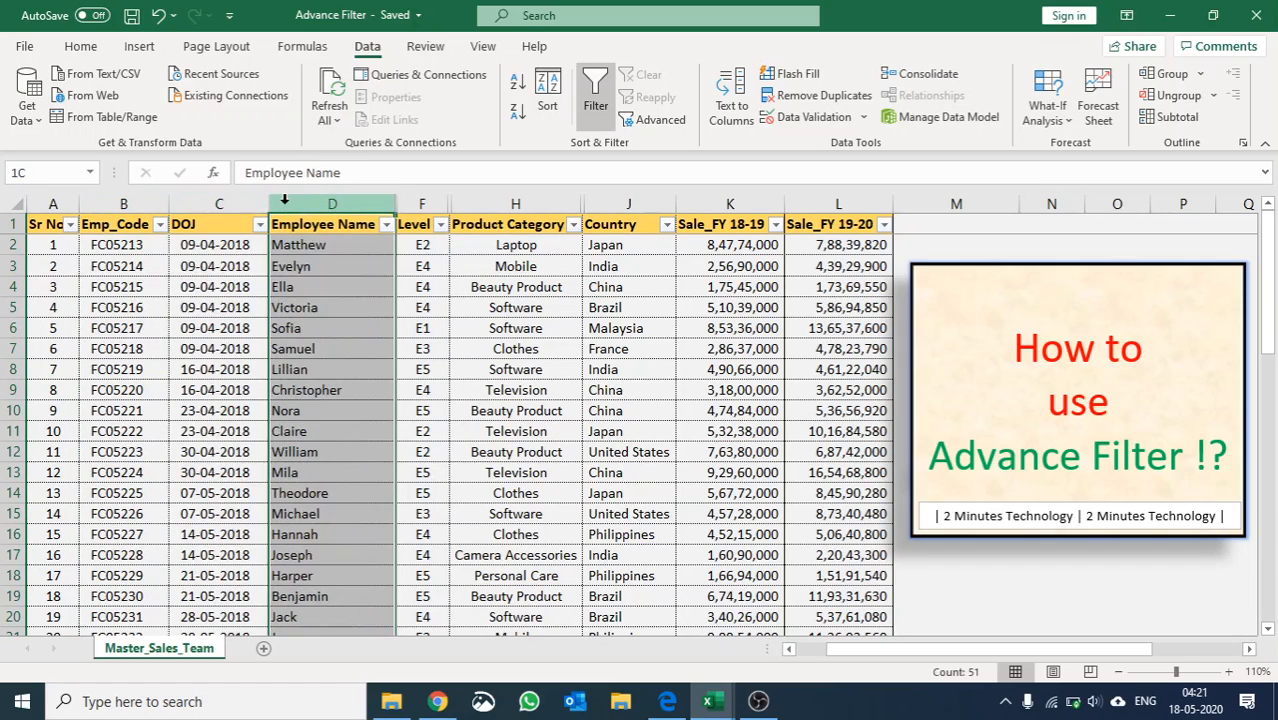
pyautogui.click(418, 204)
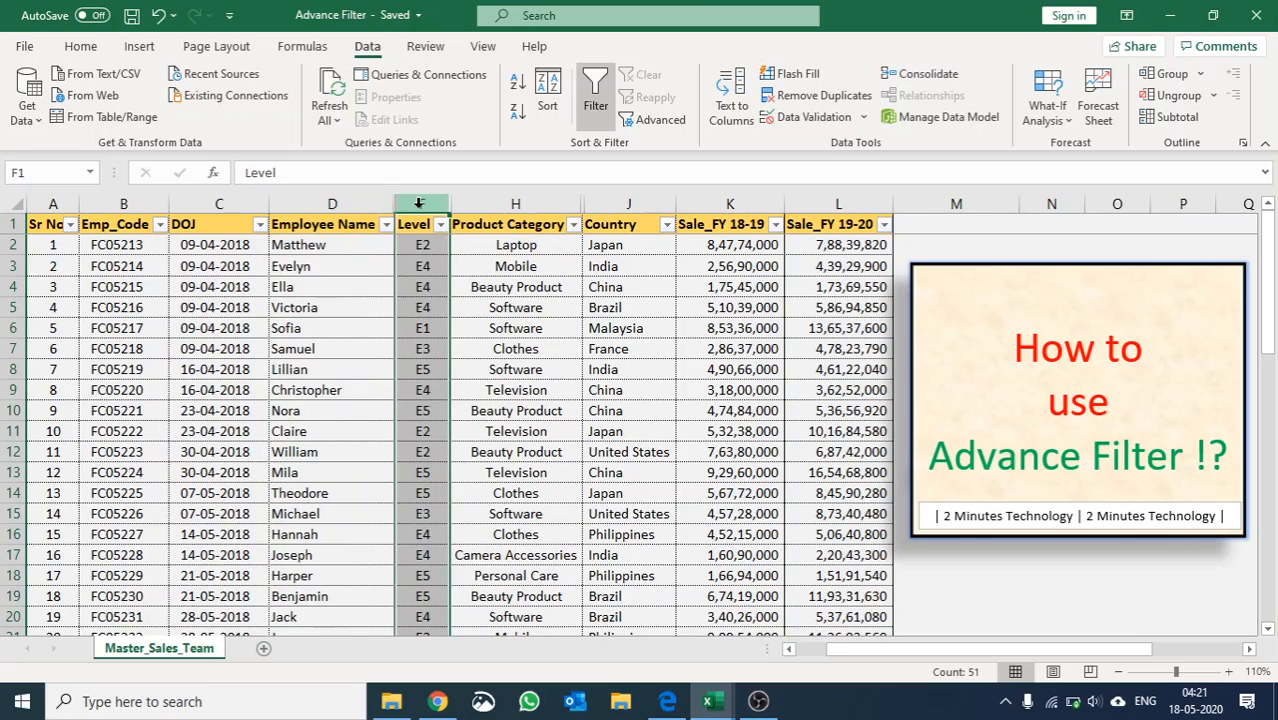
pyautogui.click(488, 204)
pyautogui.click(625, 204)
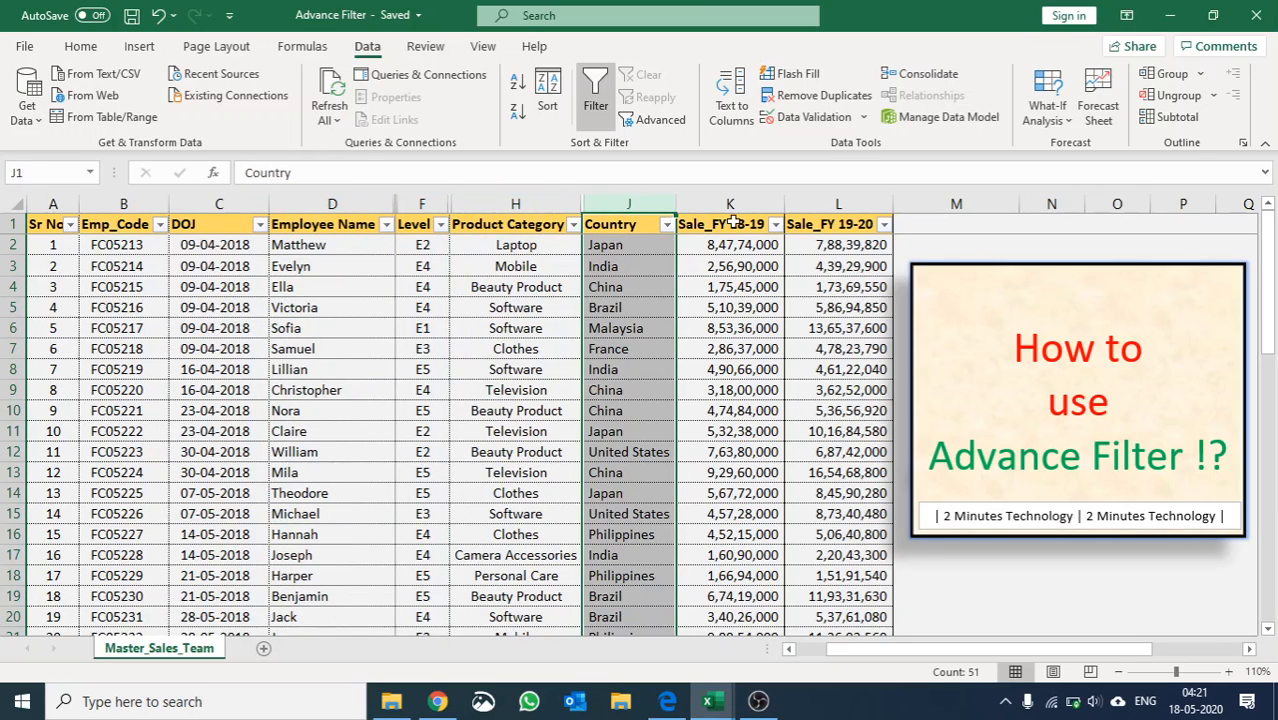
pyautogui.click(735, 208)
pyautogui.click(805, 208)
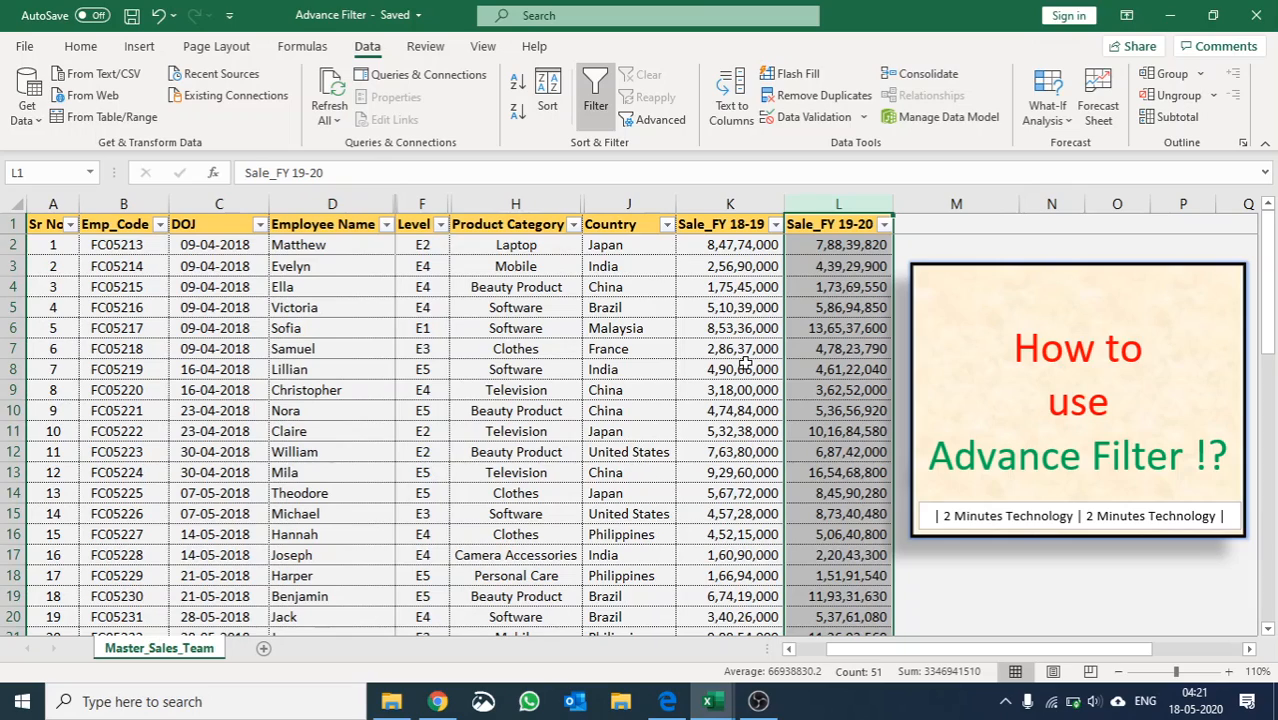
# Examine the Emp_Code list in A1:A11 of the Book1 workbook, and return to the Advance Filter workbook
pyautogui.moveTo(710, 701)
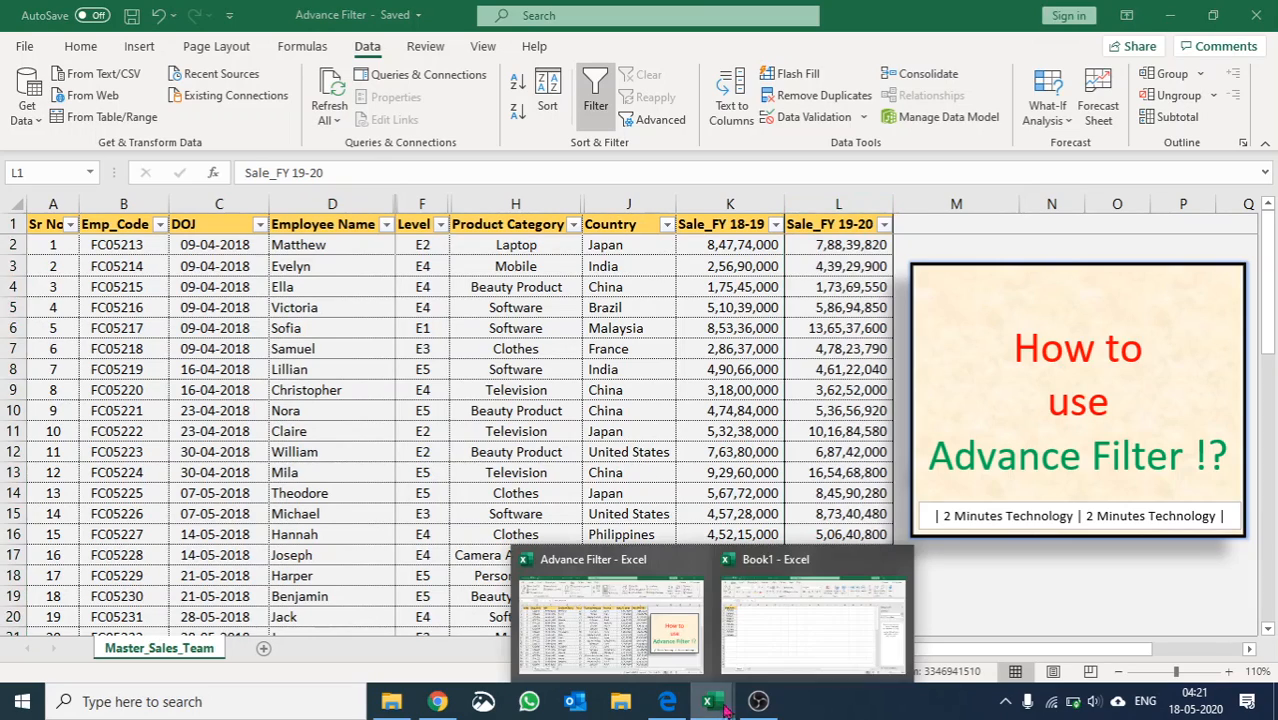
pyautogui.click(783, 630)
pyautogui.moveTo(64, 222); pyautogui.dragTo(58, 410)
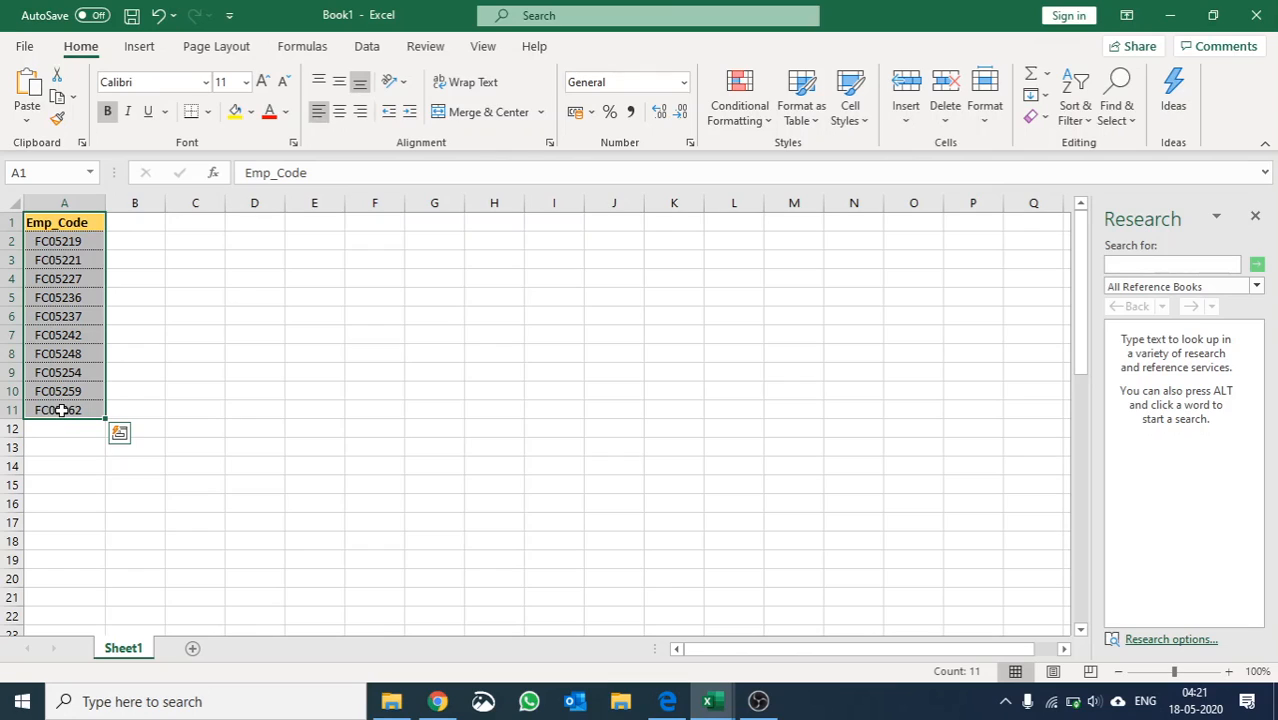
pyautogui.moveTo(710, 701)
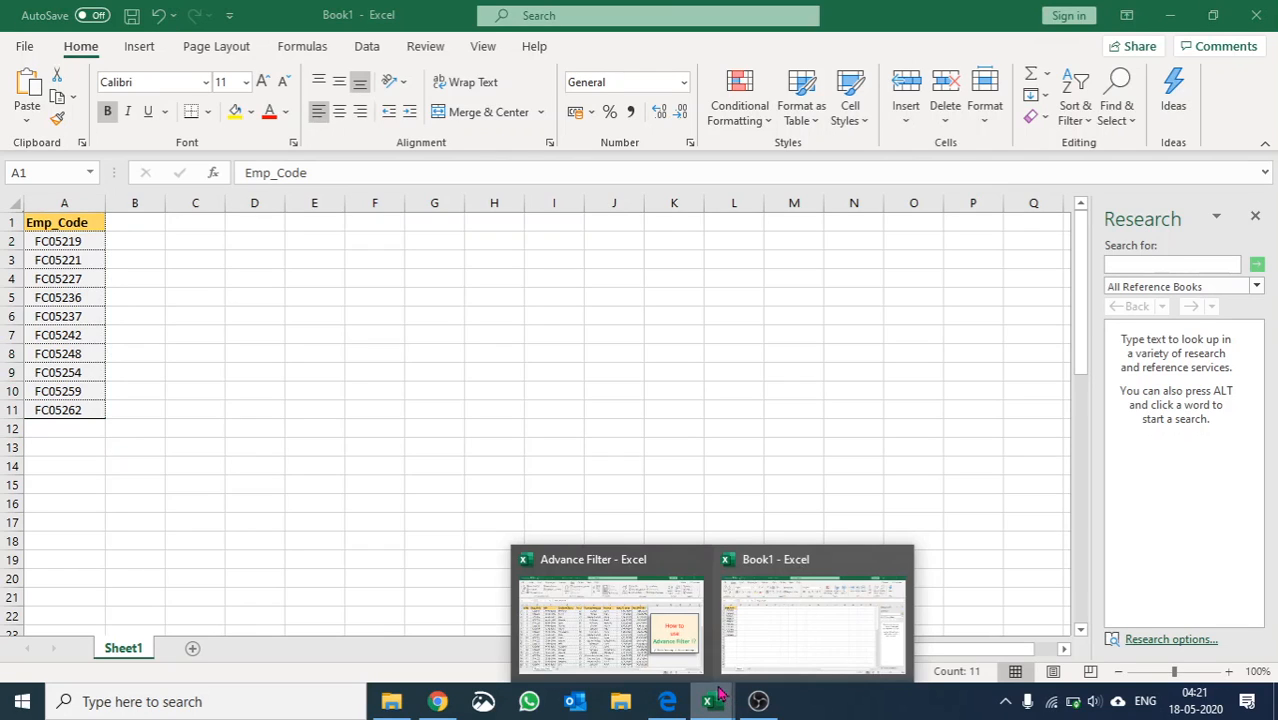
pyautogui.click(630, 637)
pyautogui.click(467, 405)
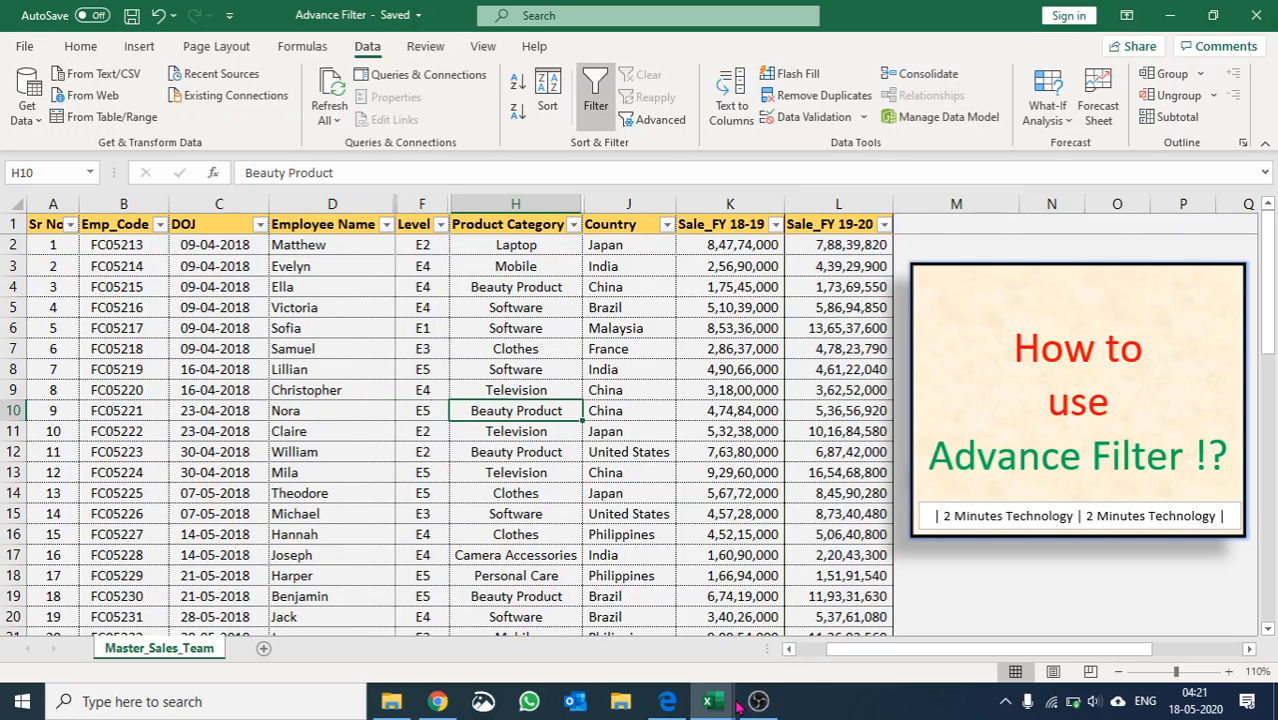
# Examine the empty columns beside the employee codes in Book1 against the sales table in the Advance Filter workbook
pyautogui.moveTo(710, 701)
pyautogui.click(780, 614)
pyautogui.moveTo(150, 222); pyautogui.dragTo(151, 414)
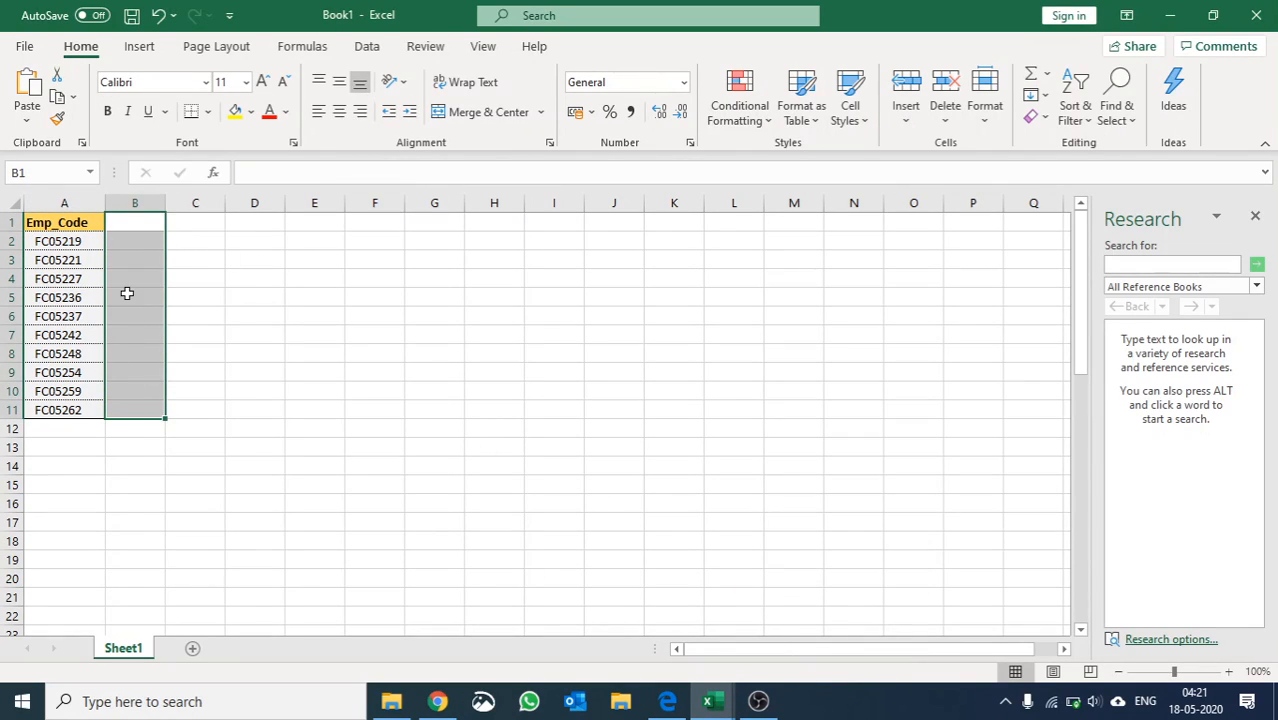
pyautogui.moveTo(134, 205); pyautogui.dragTo(722, 252)
pyautogui.moveTo(710, 703)
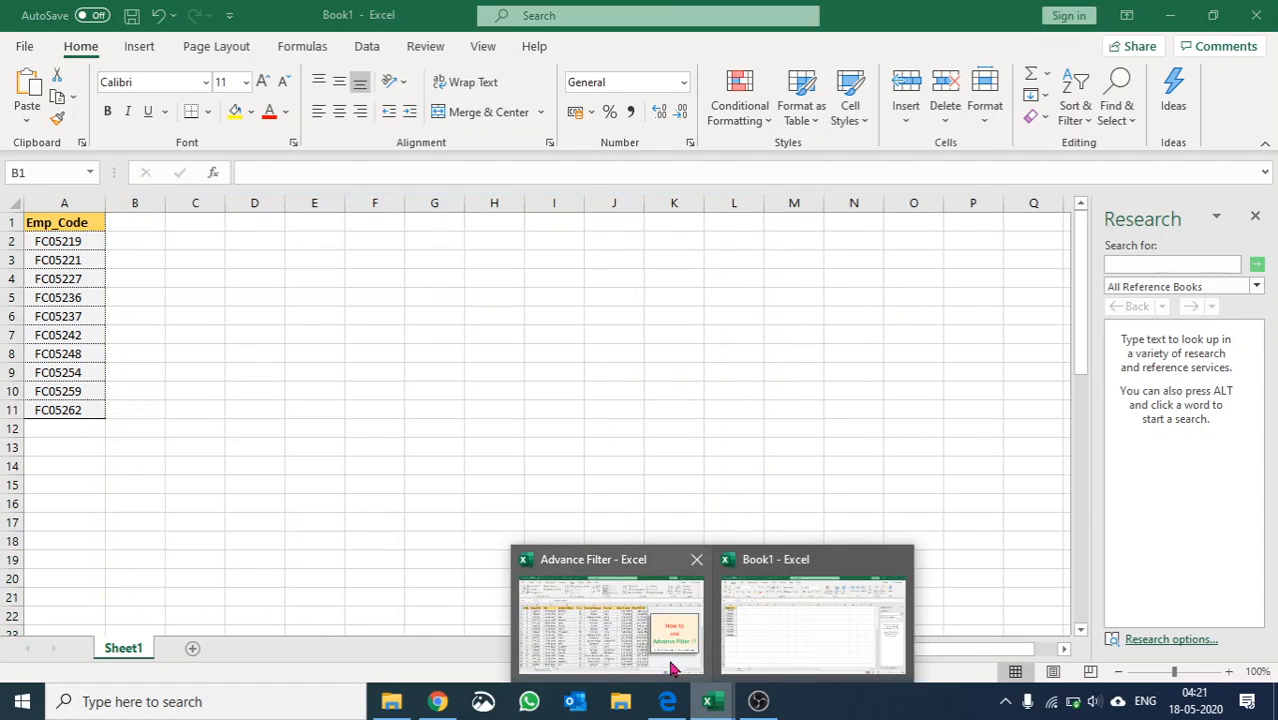
pyautogui.click(622, 618)
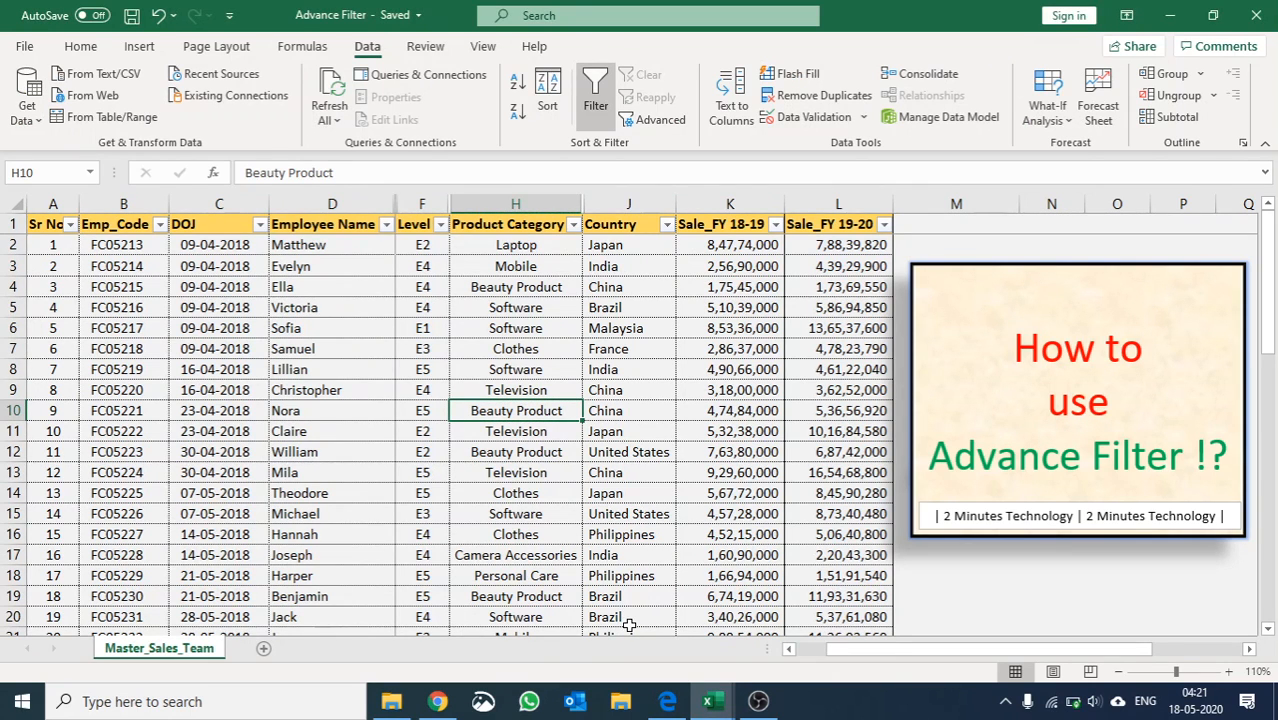
pyautogui.moveTo(710, 703)
pyautogui.click(770, 622)
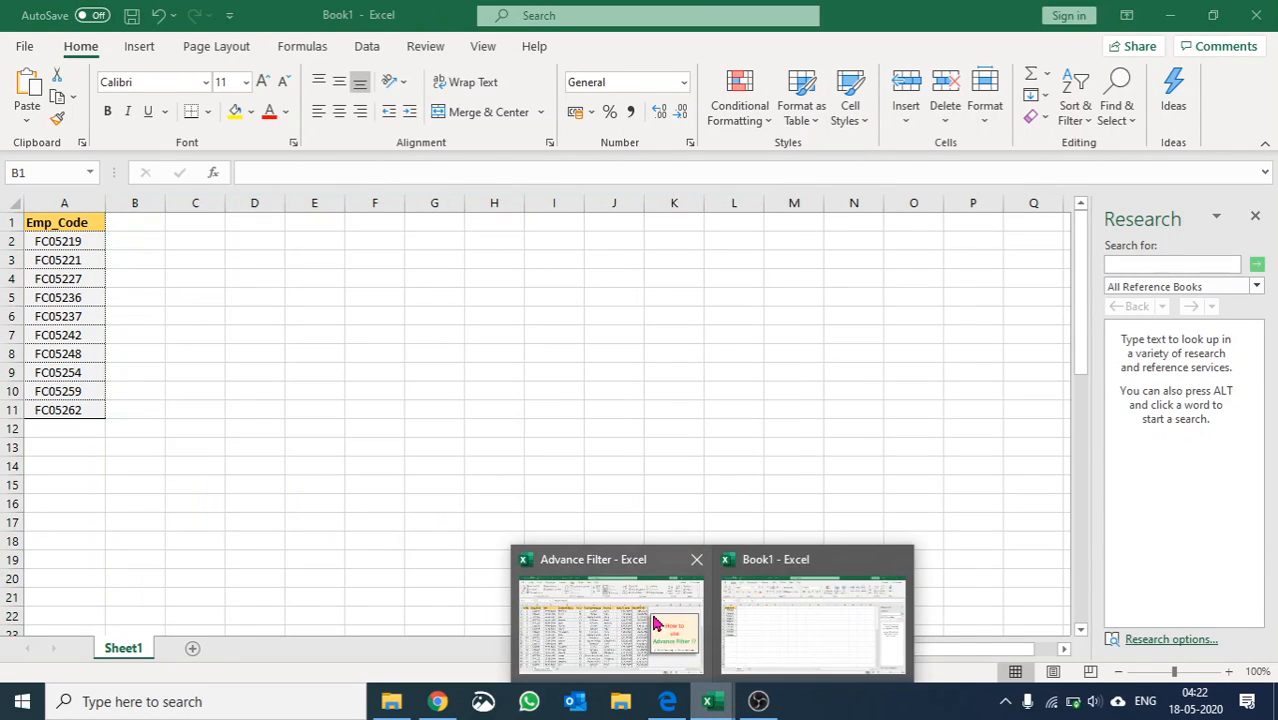
pyautogui.click(655, 616)
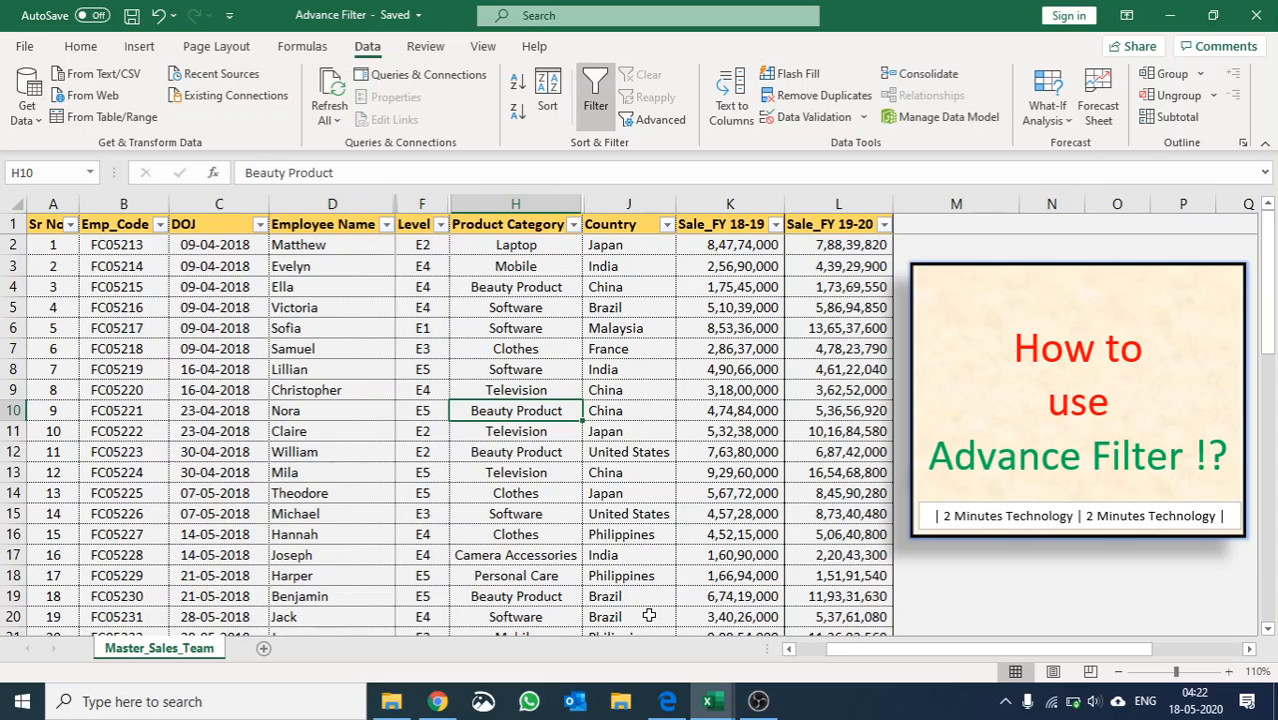
# Apply an in-place Advanced Filter to list range $A$1:$L$51, using $A$1:$A$11 on Book1's Sheet1 as the criteria range
pyautogui.click(615, 329)
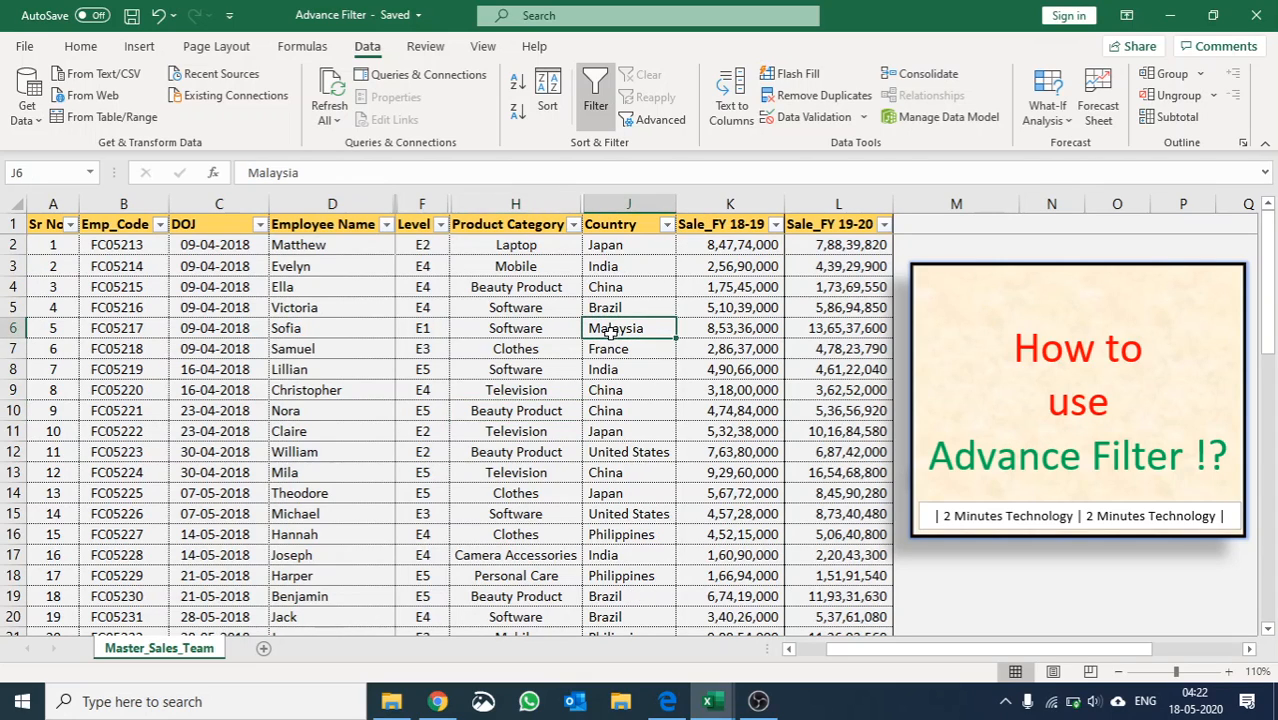
pyautogui.click(648, 121)
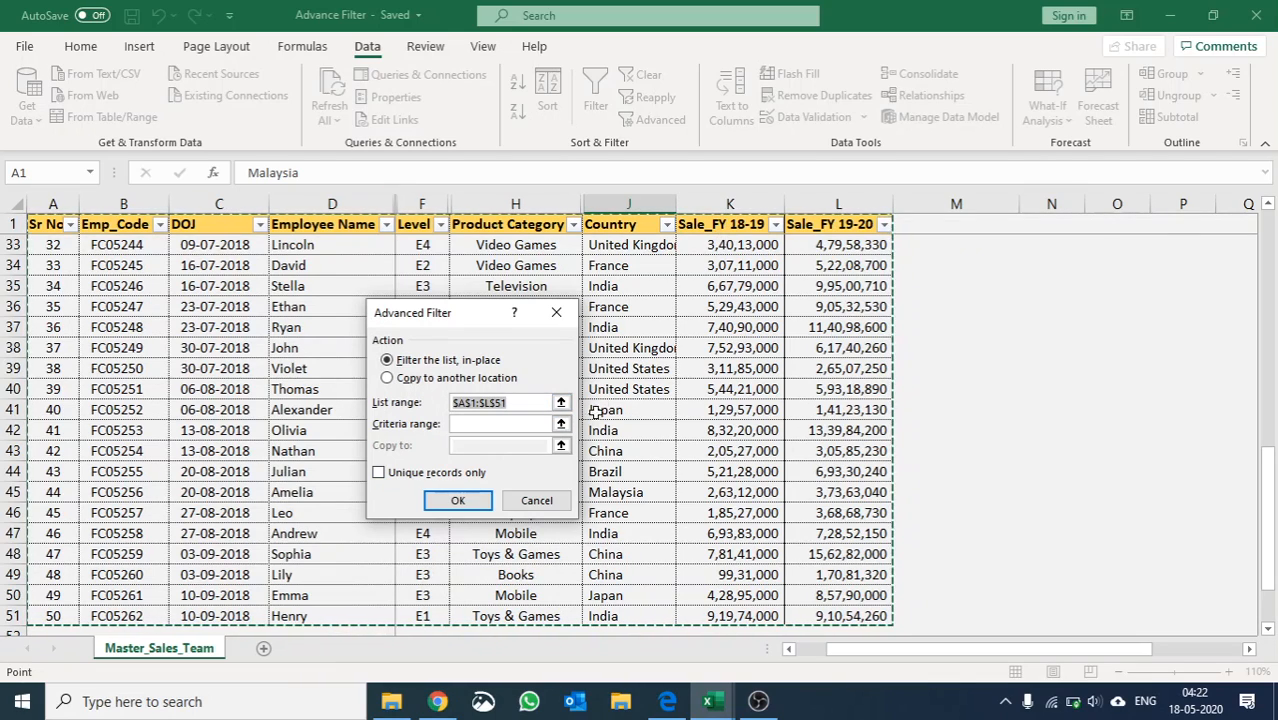
pyautogui.click(466, 424)
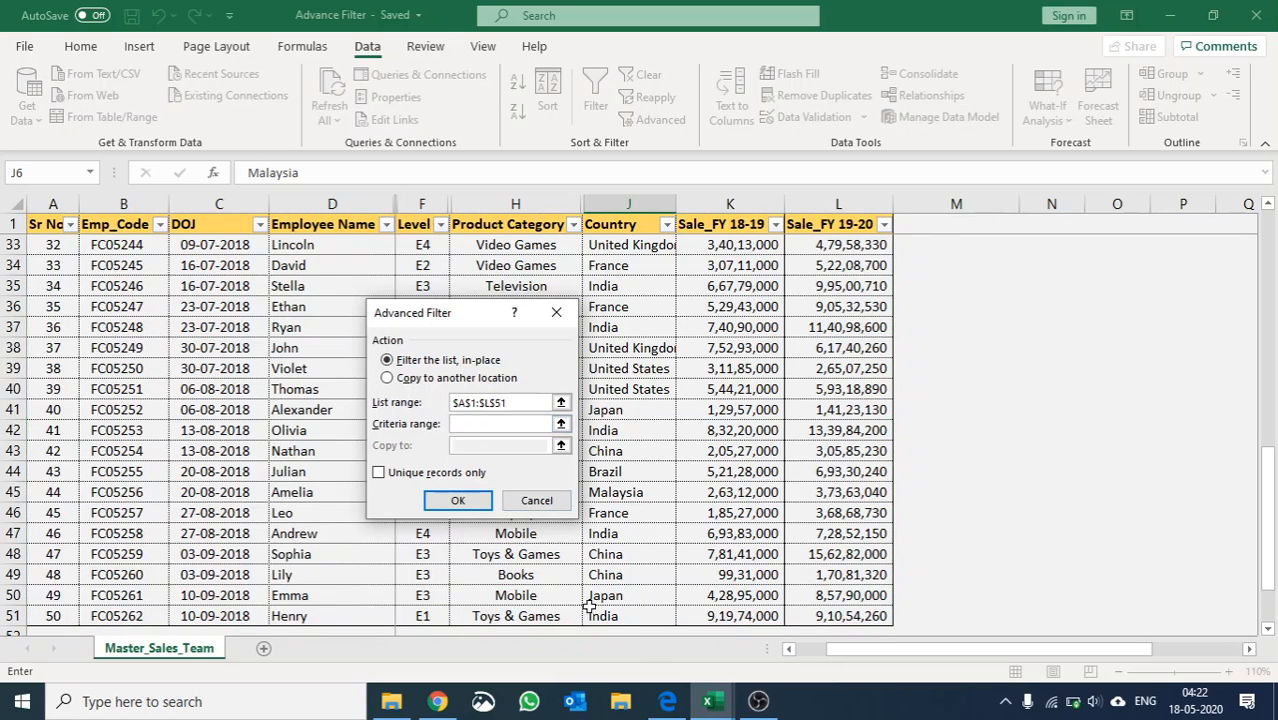
pyautogui.moveTo(708, 701)
pyautogui.click(790, 645)
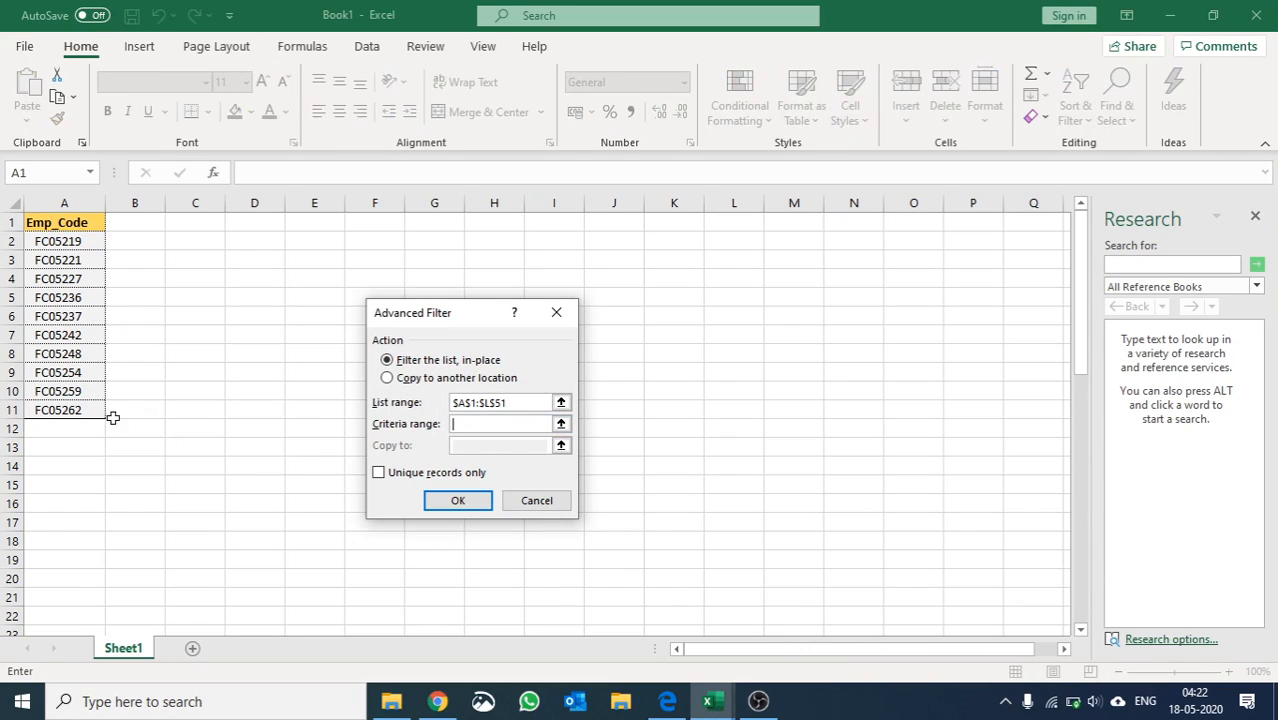
pyautogui.moveTo(60, 226); pyautogui.dragTo(68, 411)
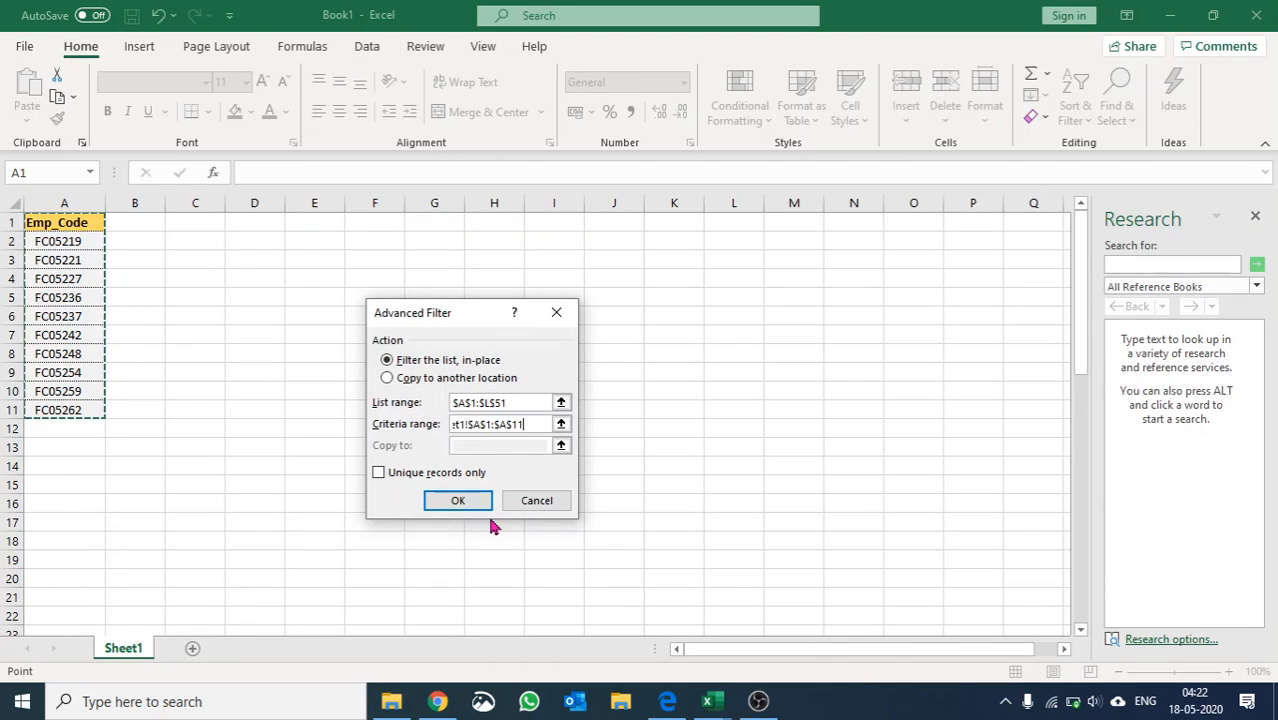
pyautogui.click(462, 501)
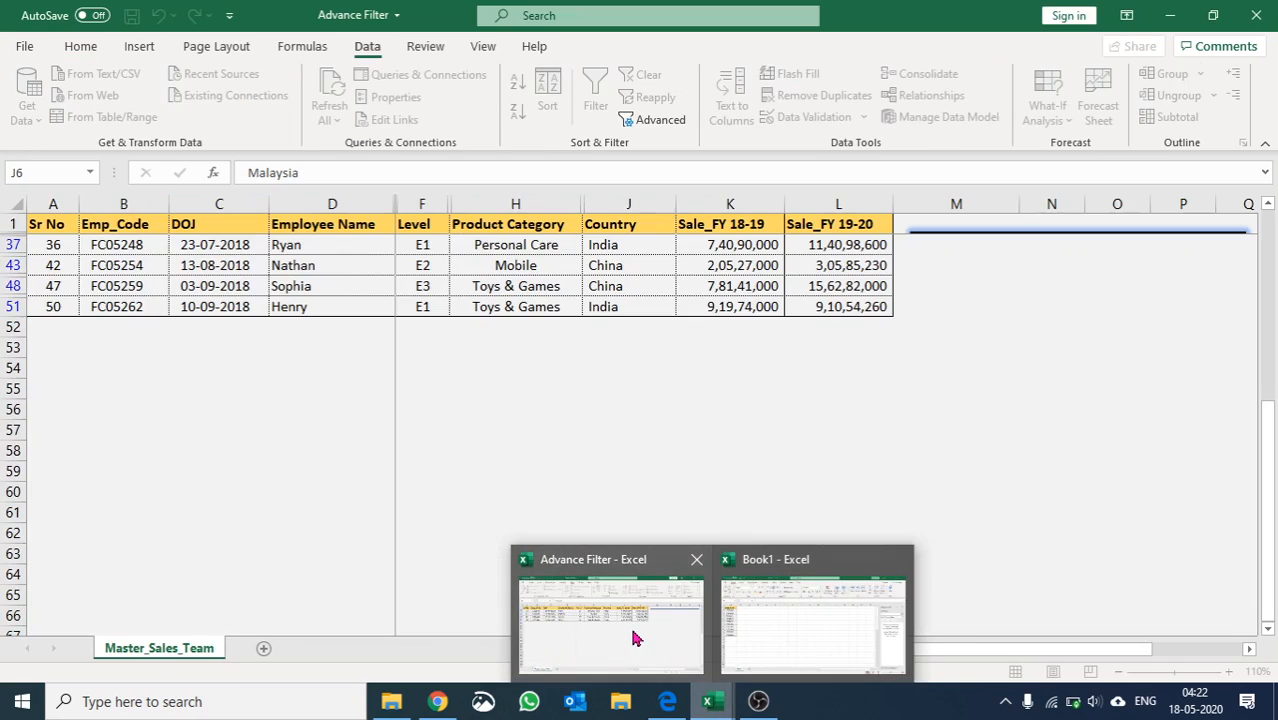
# Compare the filtered Emp_Code values in the Advance Filter workbook with the code list in Book1
pyautogui.click(633, 638)
pyautogui.scroll(5, 250, 400)
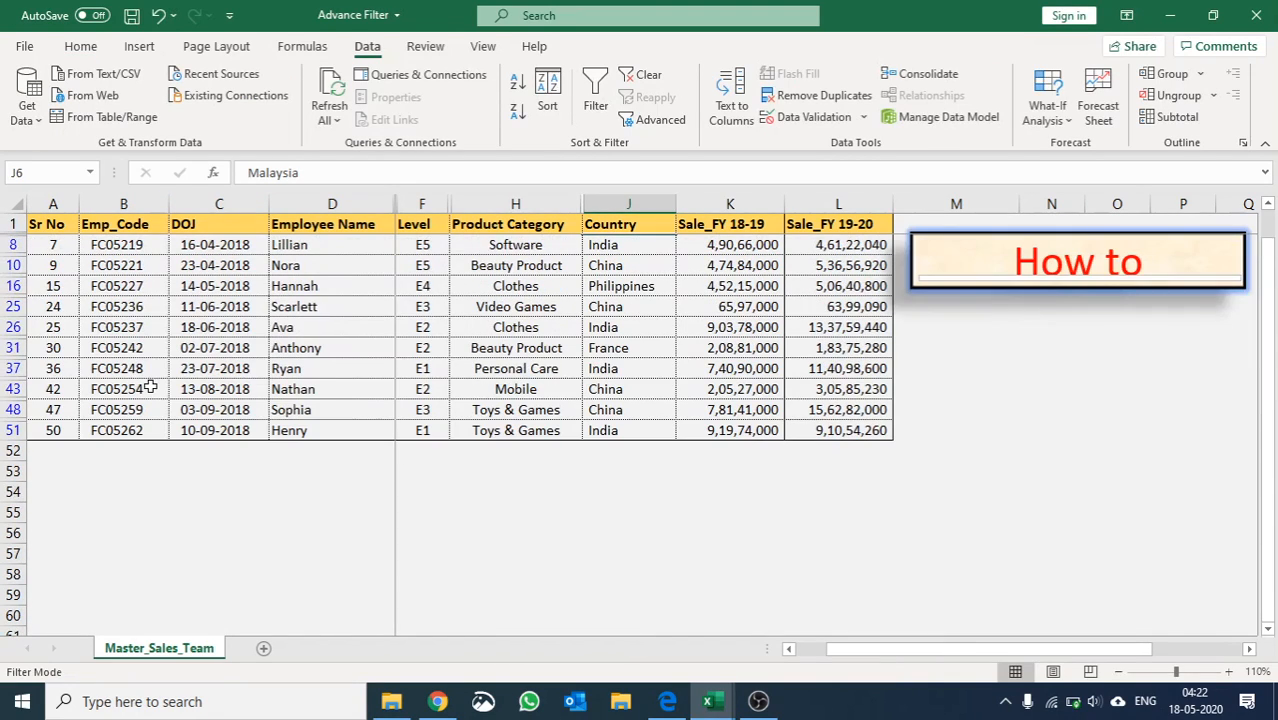
pyautogui.moveTo(132, 250); pyautogui.dragTo(150, 430)
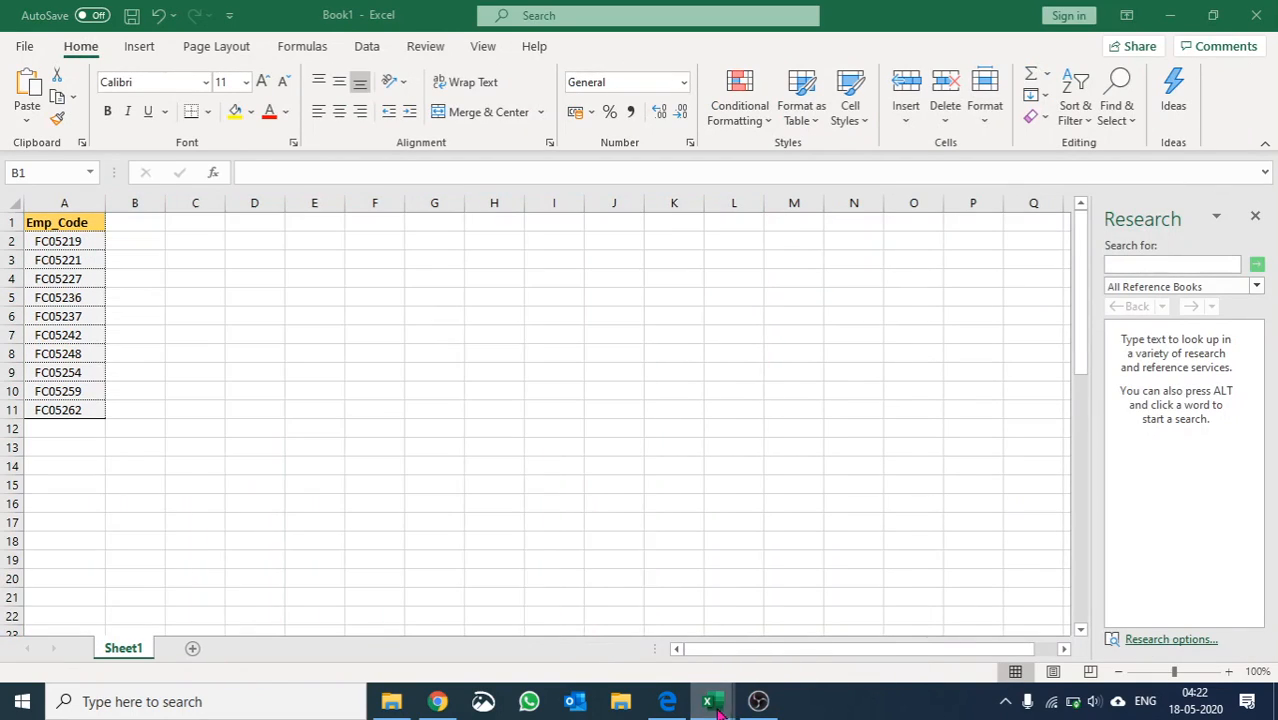
pyautogui.moveTo(710, 701)
pyautogui.click(639, 625)
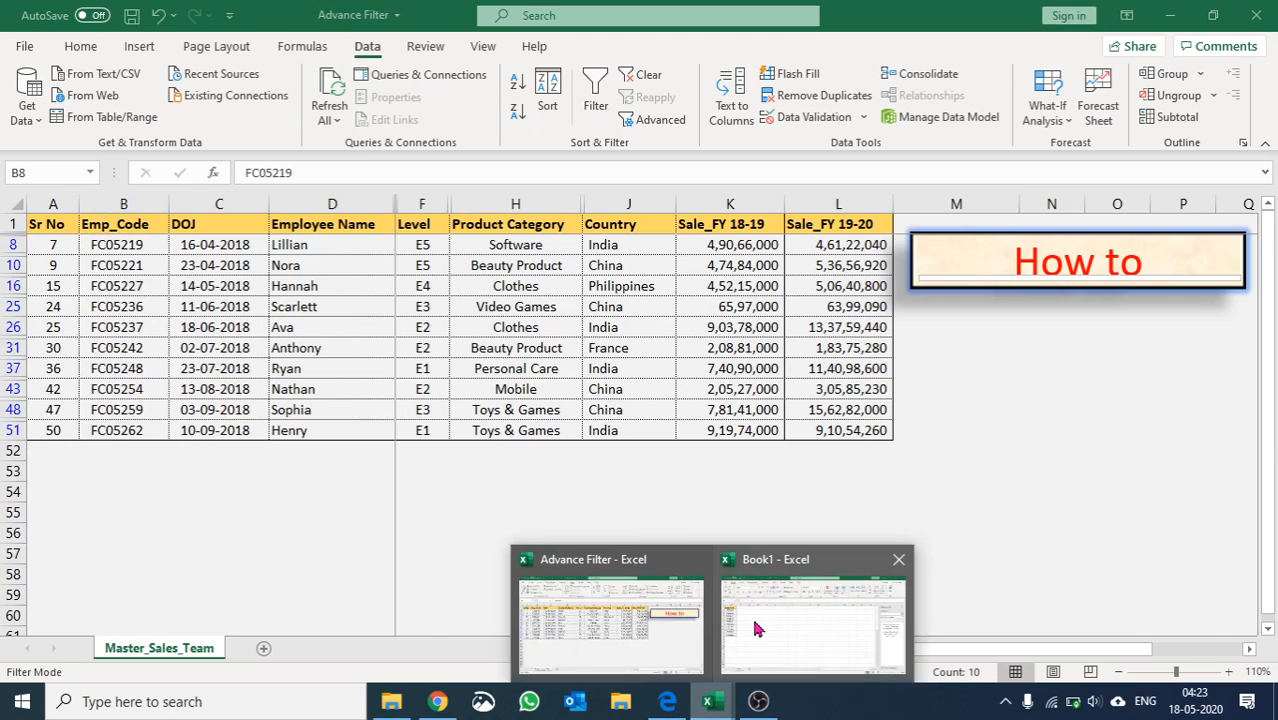
pyautogui.click(756, 622)
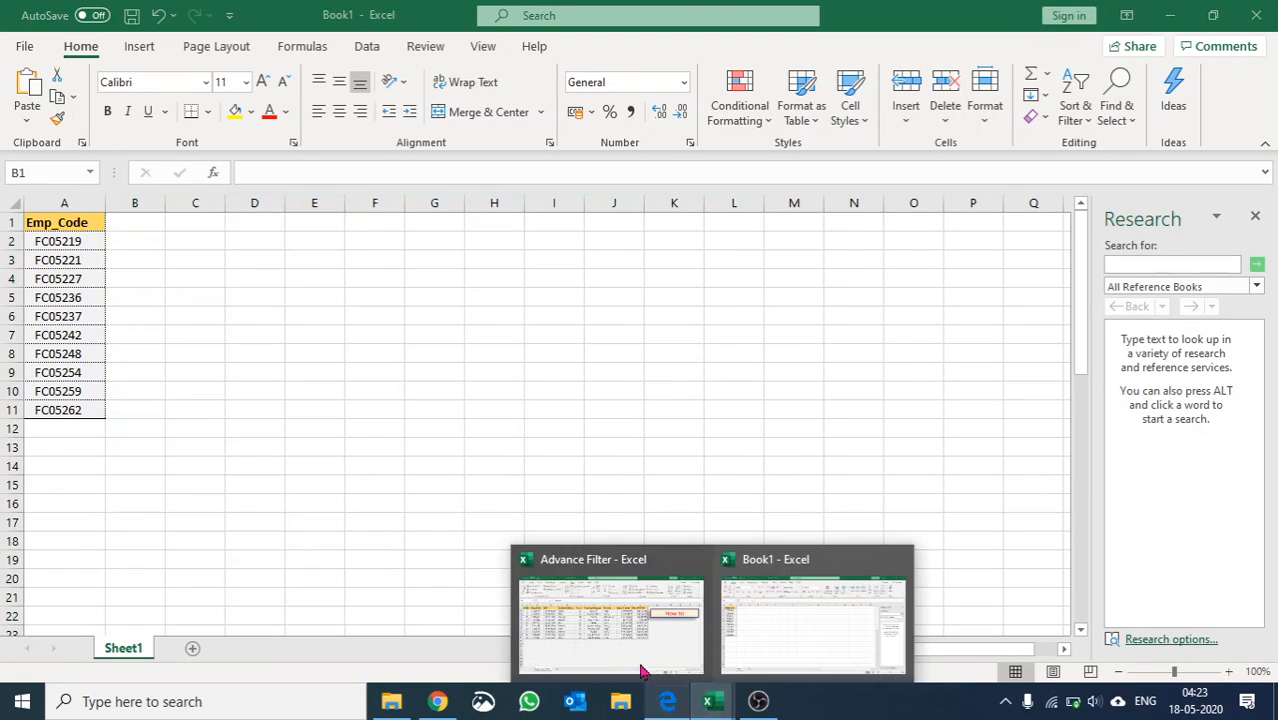
pyautogui.click(600, 635)
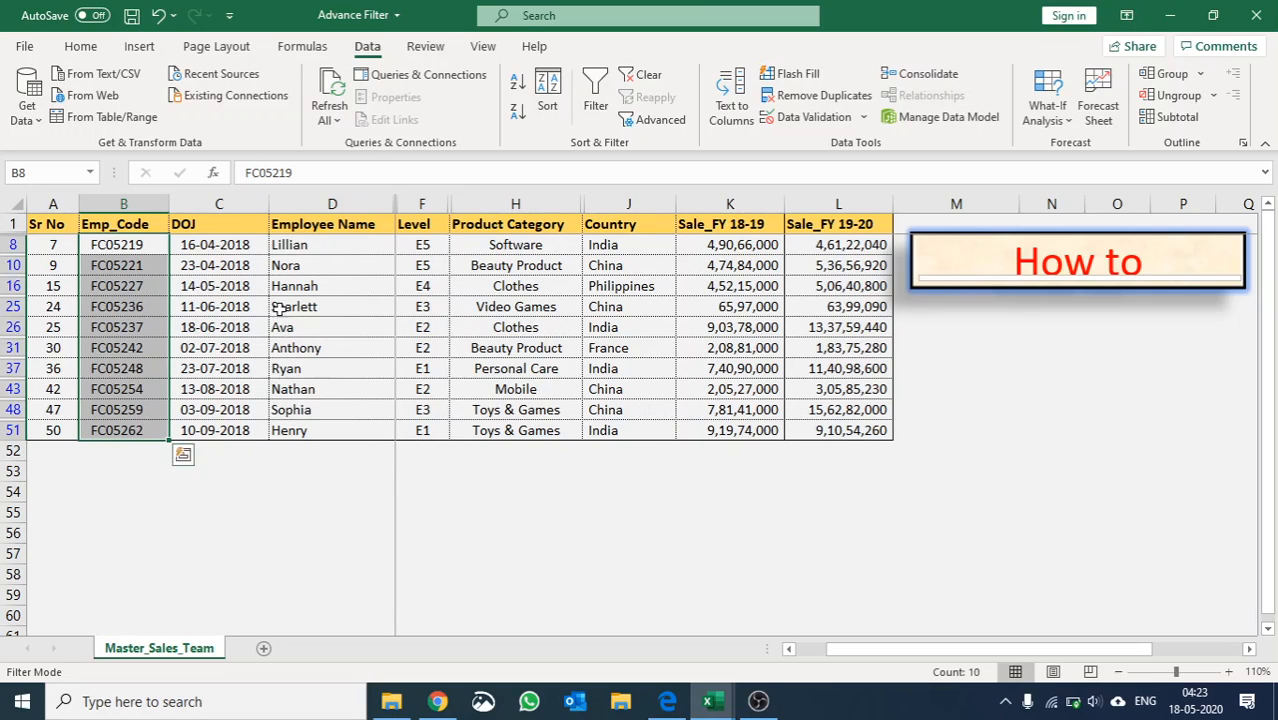
# Copy the filtered DOJ through Sale_FY 19-20 columns with their headers into Book1, starting at cell B1
pyautogui.moveTo(242, 235); pyautogui.dragTo(806, 426)
pyautogui.hotkey('ctrl', 'c')
pyautogui.moveTo(707, 701)
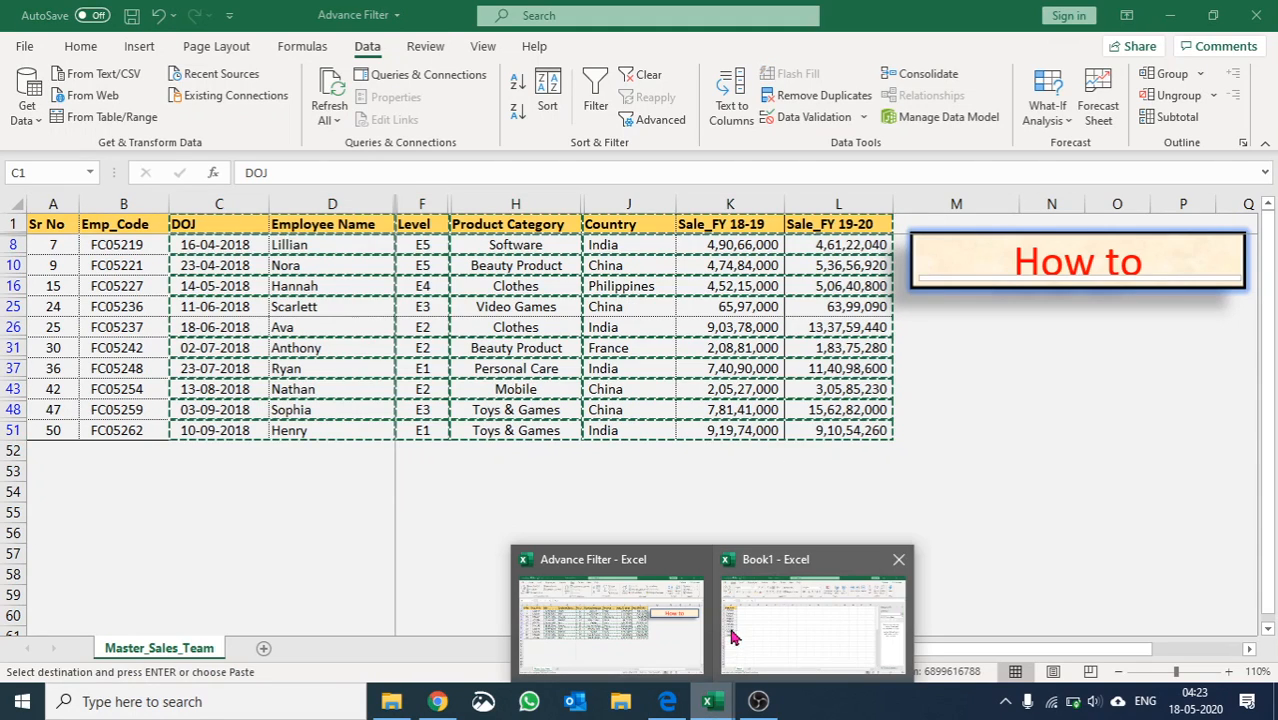
pyautogui.click(740, 628)
pyautogui.click(143, 220)
pyautogui.hotkey('ctrl', 'v')
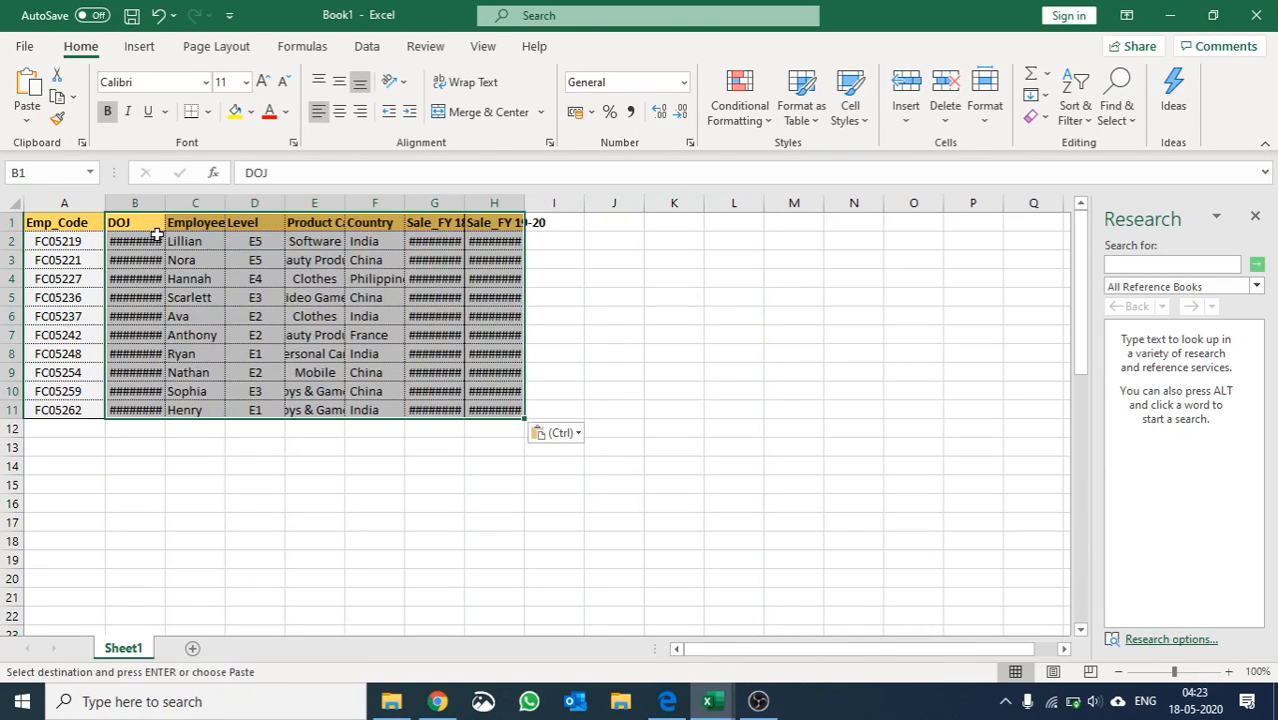
# Autofit the widths of all columns on Book1's Sheet1 to their contents
pyautogui.moveTo(150, 203); pyautogui.dragTo(525, 205)
pyautogui.click(527, 205)
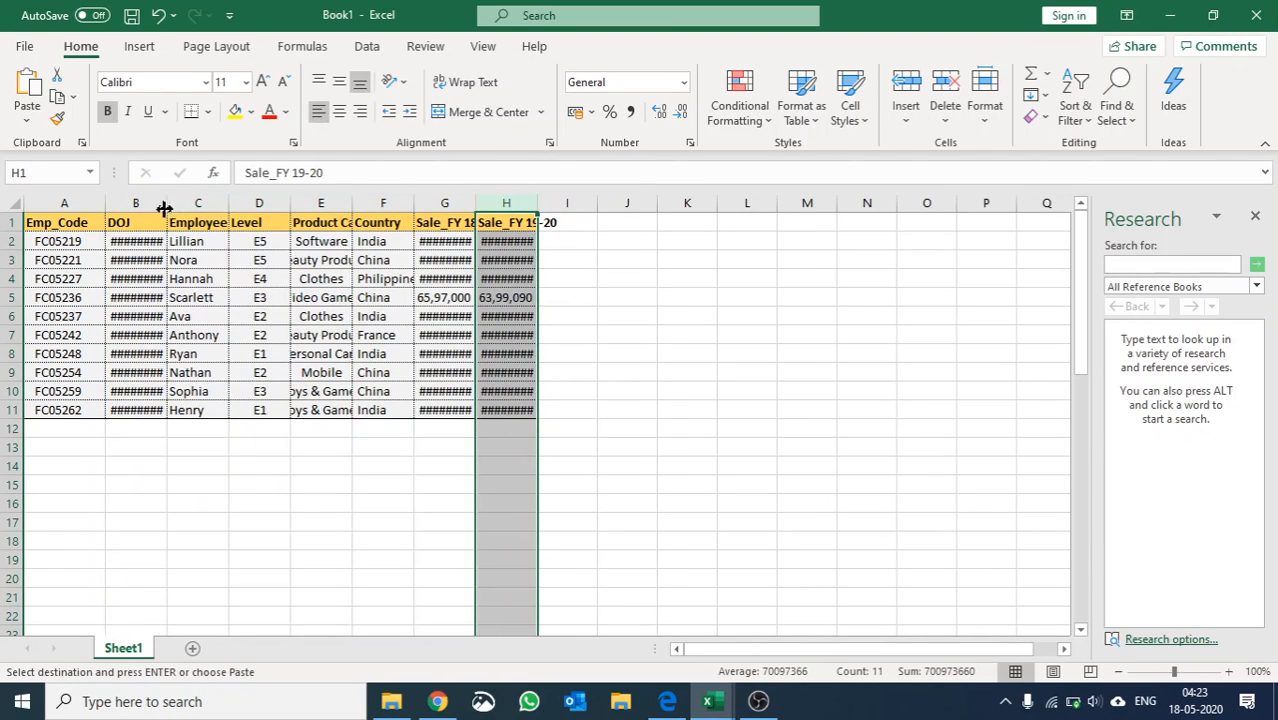
pyautogui.click(16, 202)
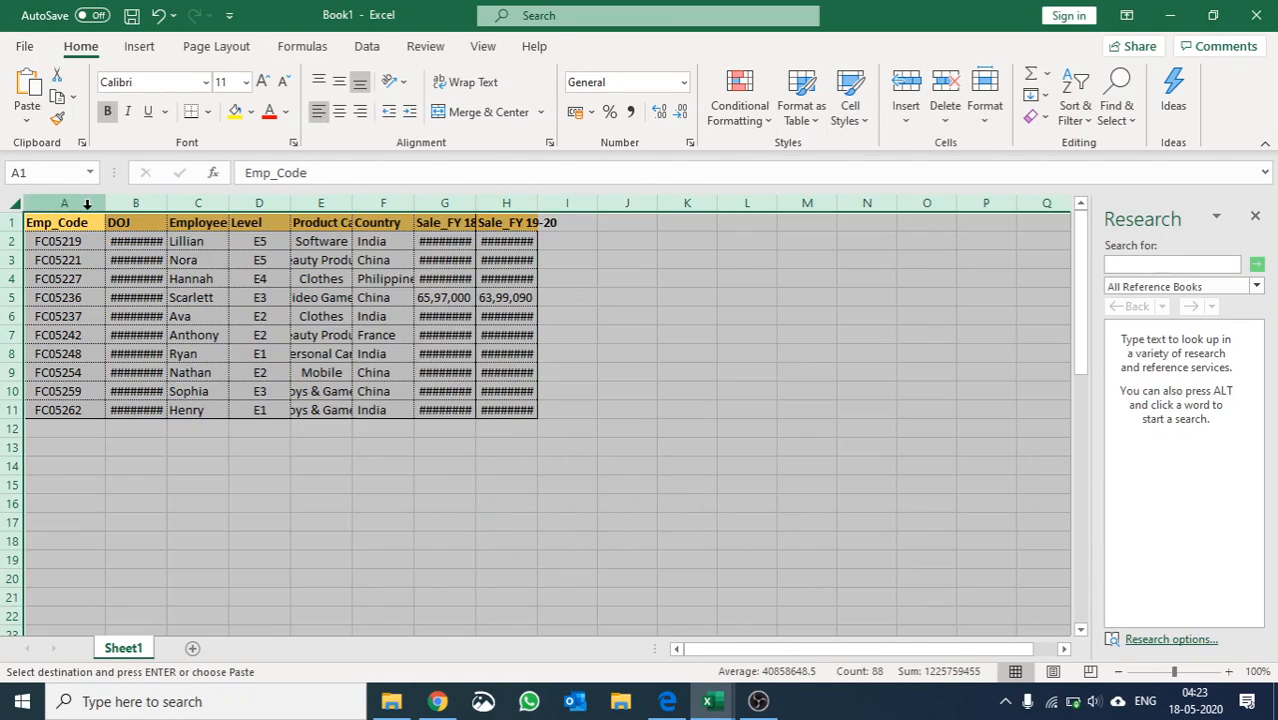
pyautogui.click(155, 206)
pyautogui.click(12, 205)
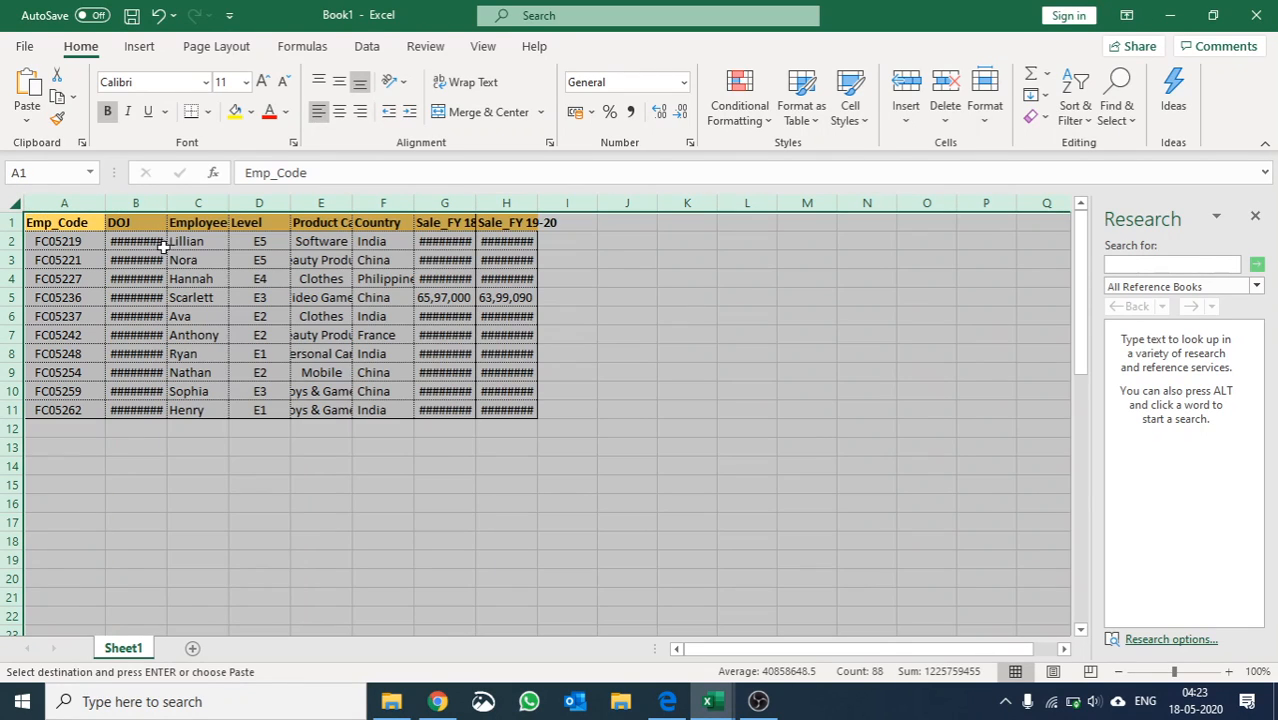
pyautogui.doubleClick(161, 205)
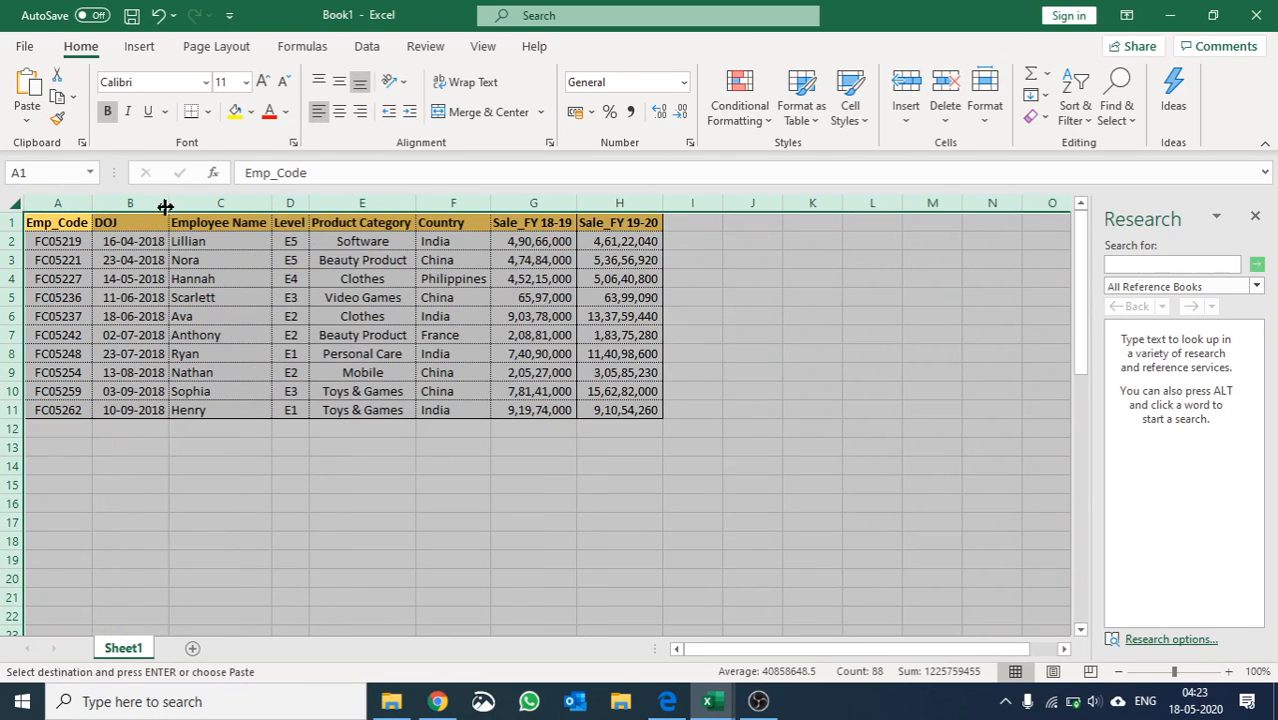
# Clear the advanced filter from the Master_Sales_Team table in the Advance Filter workbook to show all records
pyautogui.click(707, 701)
pyautogui.click(628, 648)
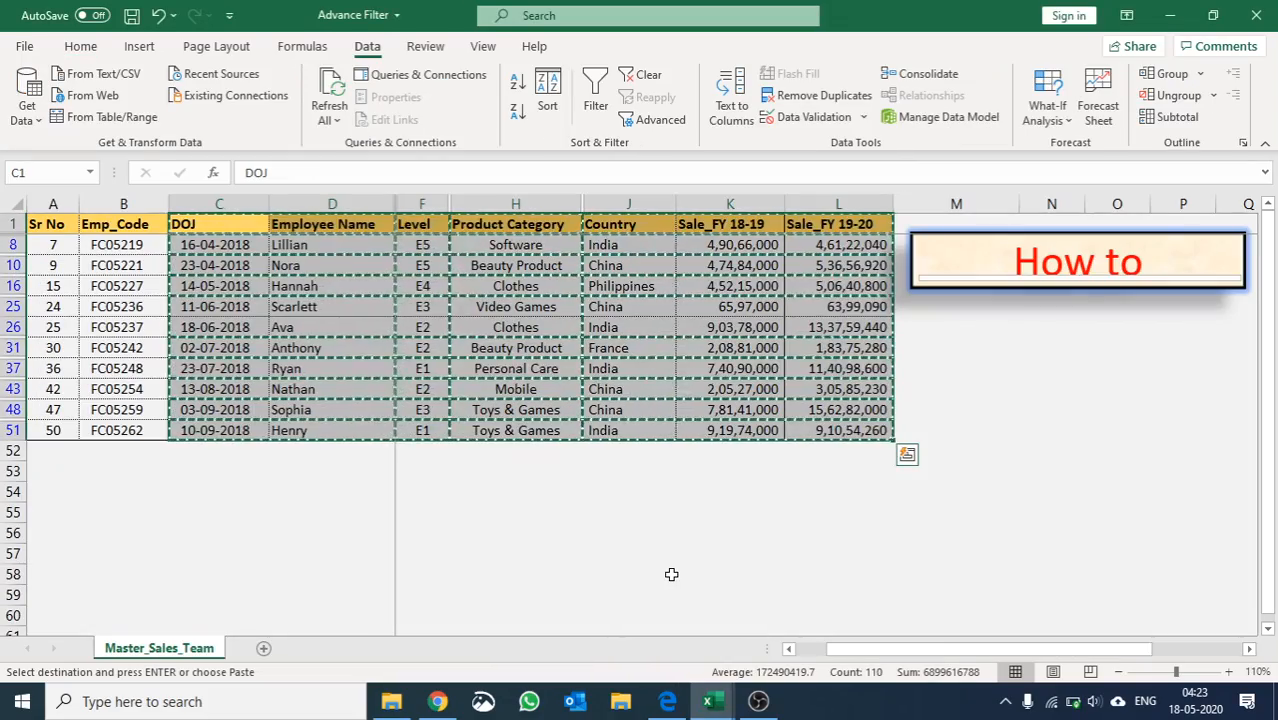
pyautogui.click(736, 290)
pyautogui.hotkey('alt', 'd')
pyautogui.press('f')
pyautogui.press('s')
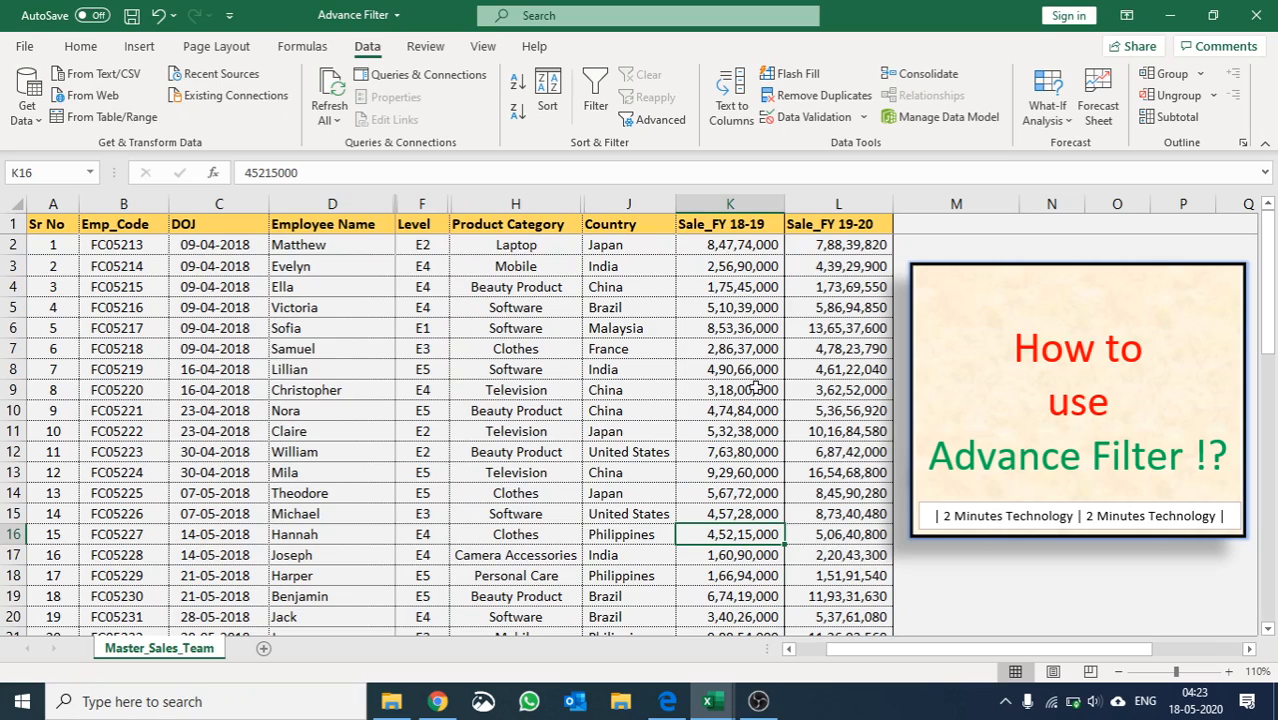